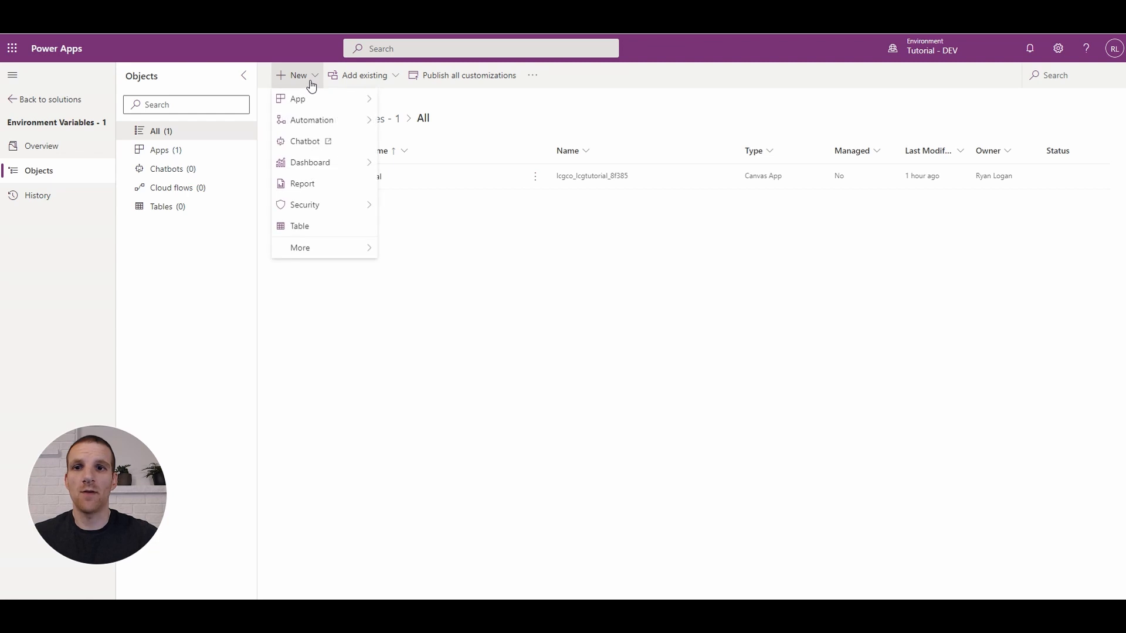
Start a new environment variable in the solution with the display name "Current Org".
mouse_move(354, 261)
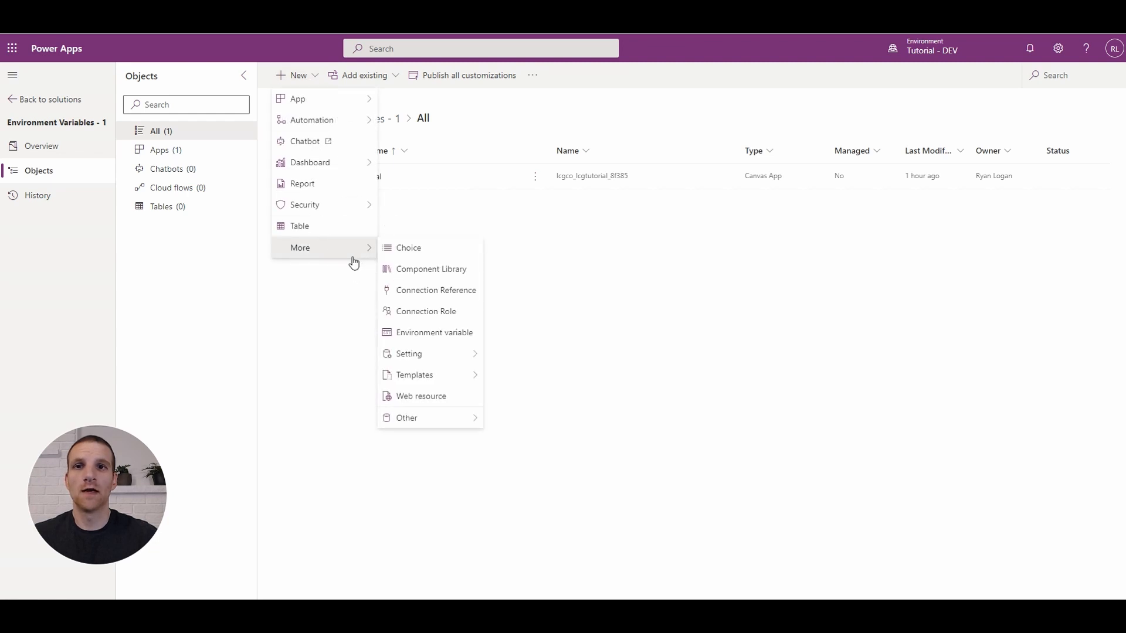
left_click(436, 341)
left_click(960, 148)
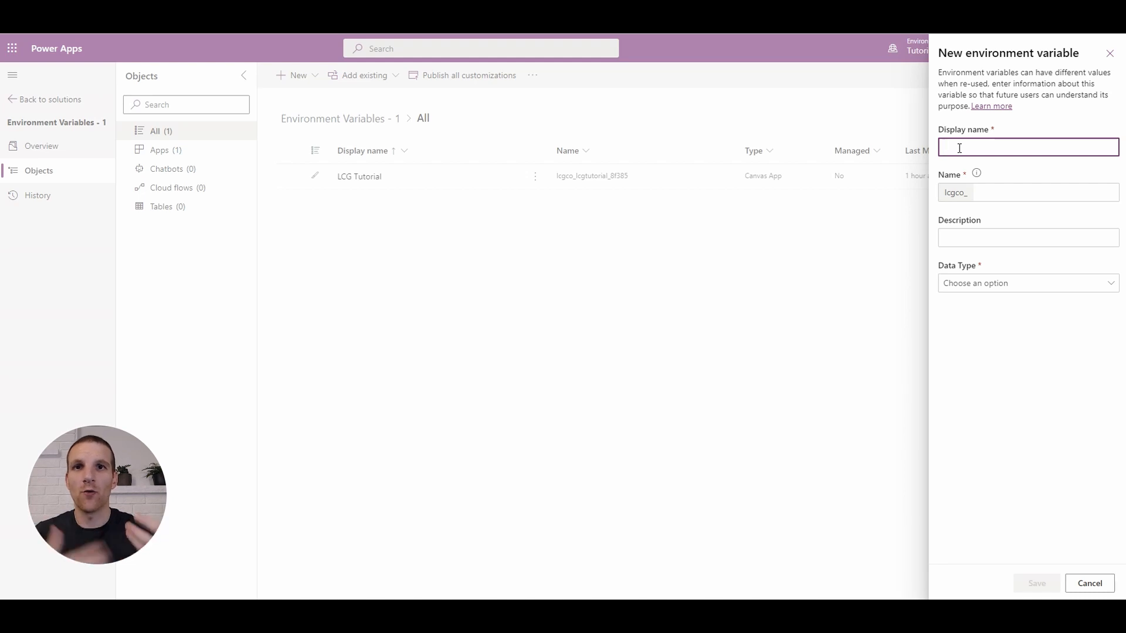
type("O")
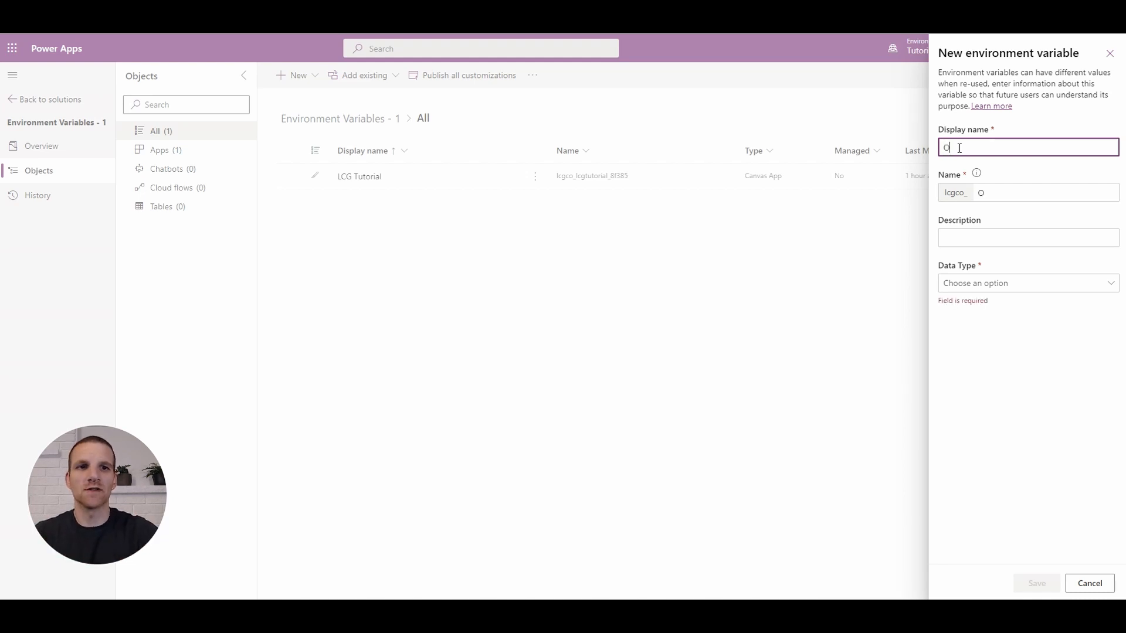
type("urrent Org")
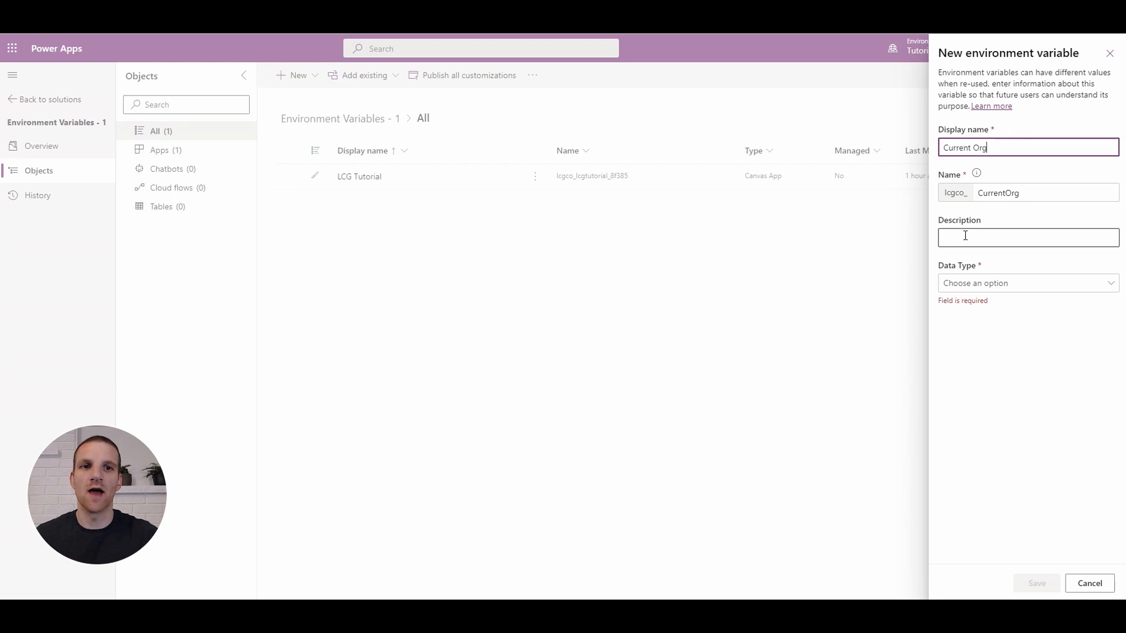
Set the environment variable's data type to Text and its current value to DEV, and save it.
left_click(1072, 288)
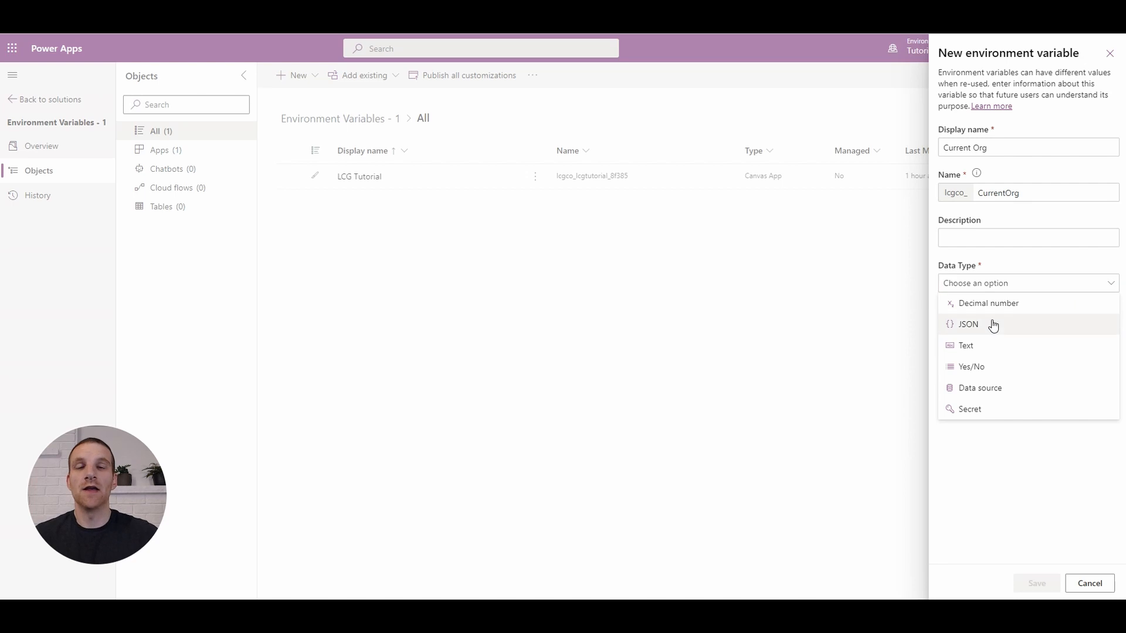
left_click(974, 352)
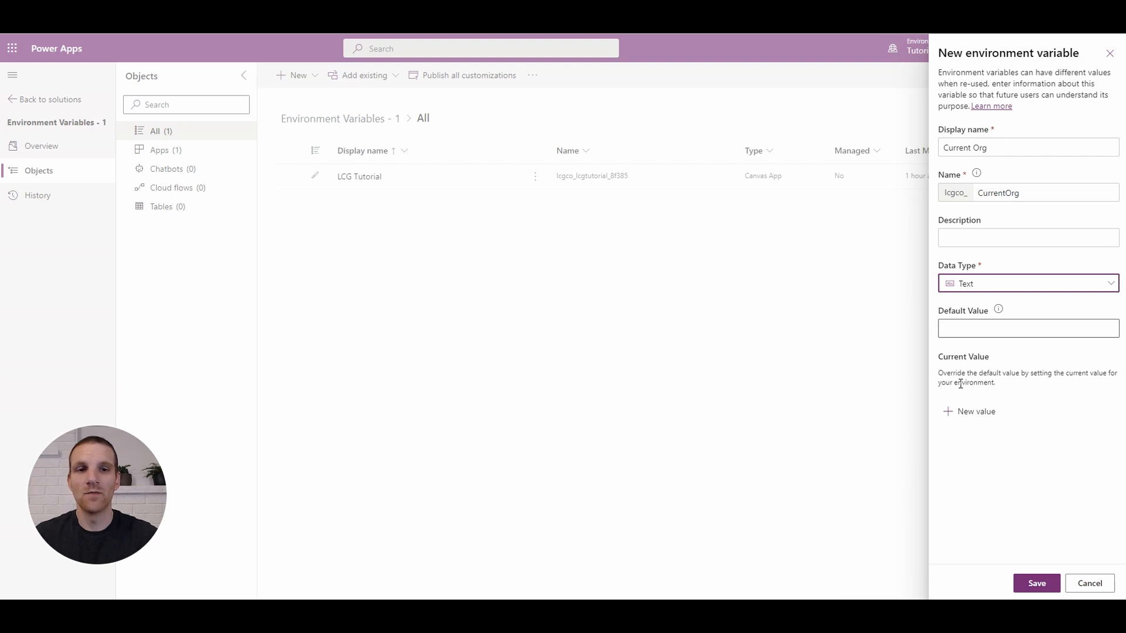
left_click(948, 411)
left_click(960, 411)
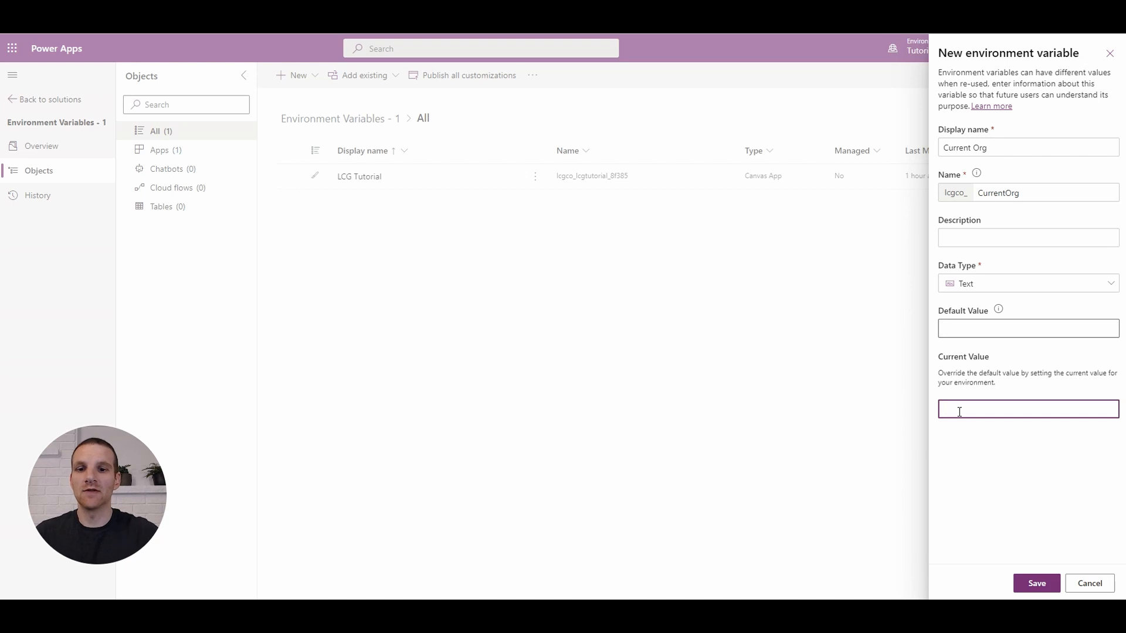
type("DEV")
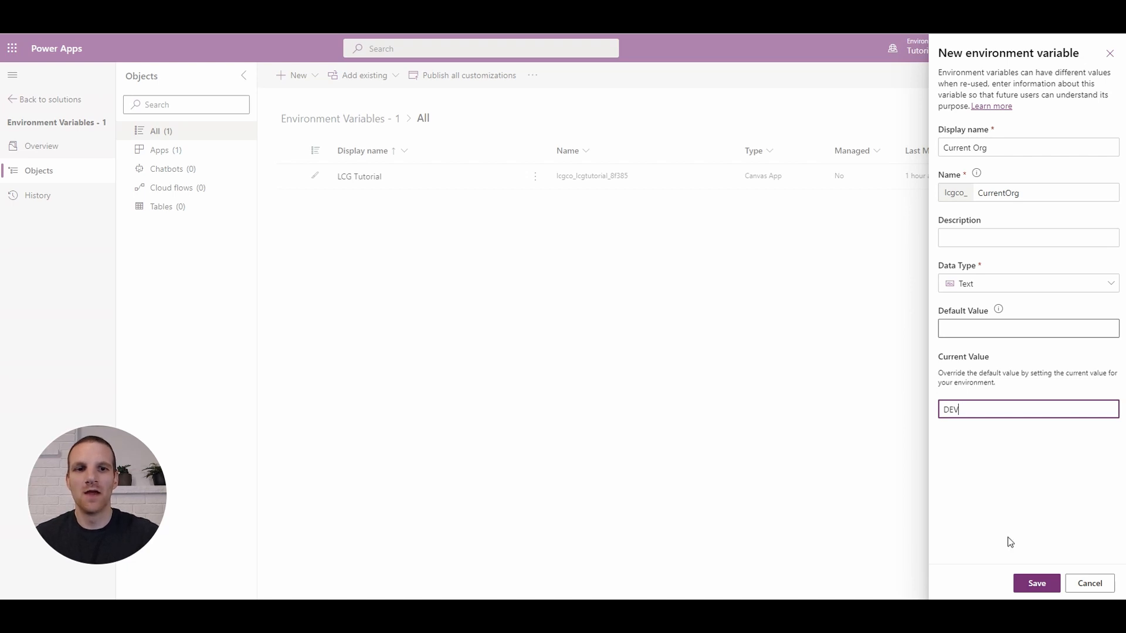
left_click(1038, 583)
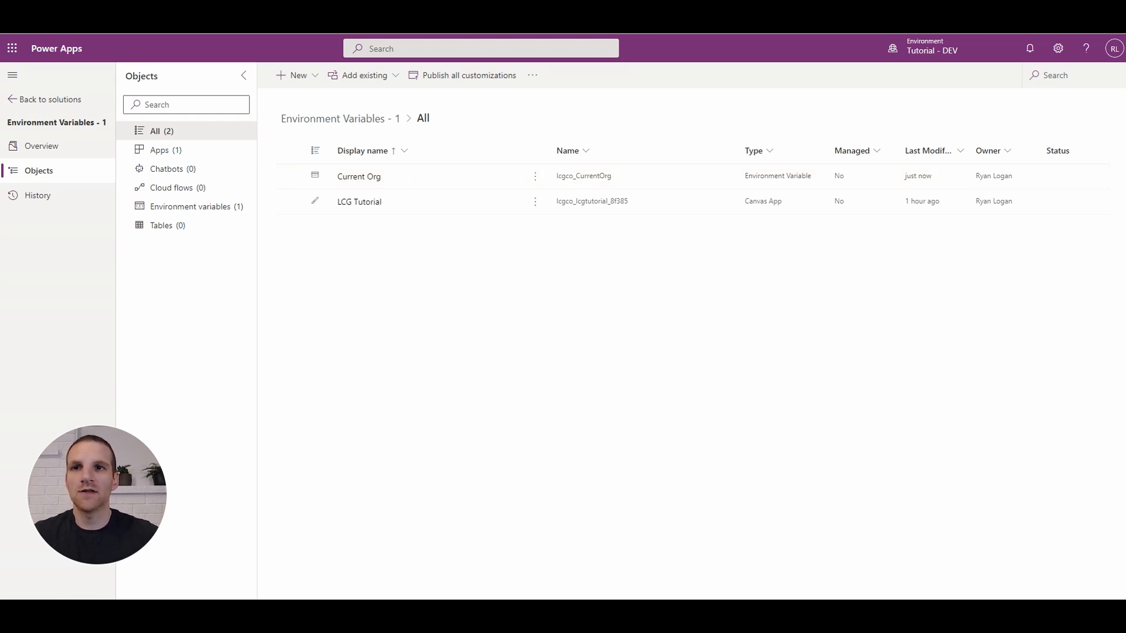
Switch to the LCG Tutorial canvas app and add the Environment Variable Definitions table as a data source.
left_click(176, 26)
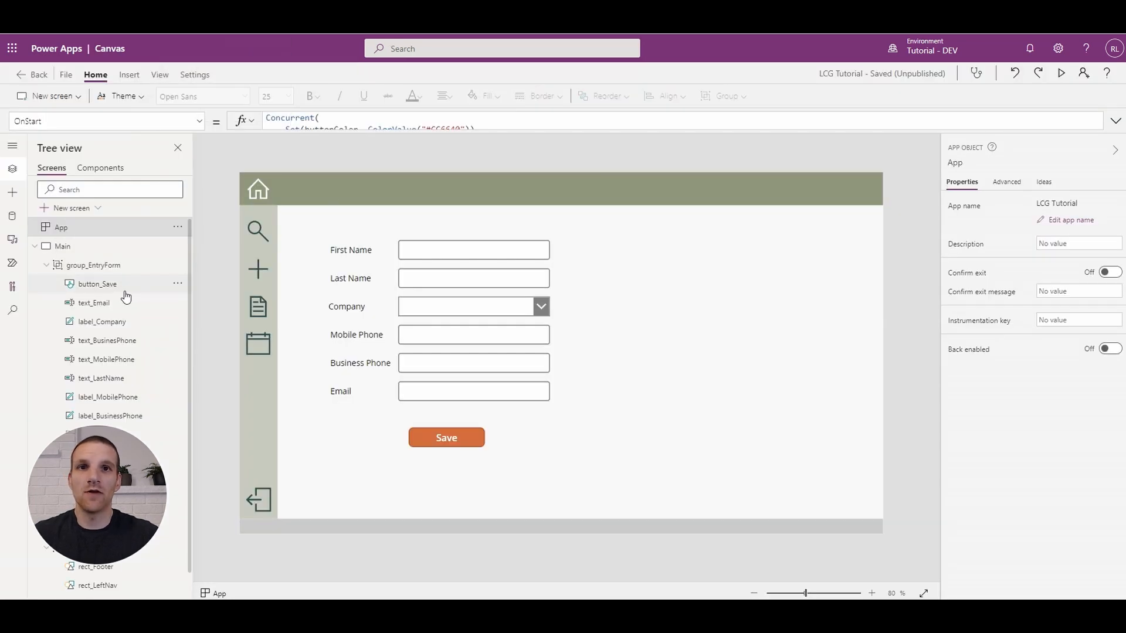
left_click(12, 216)
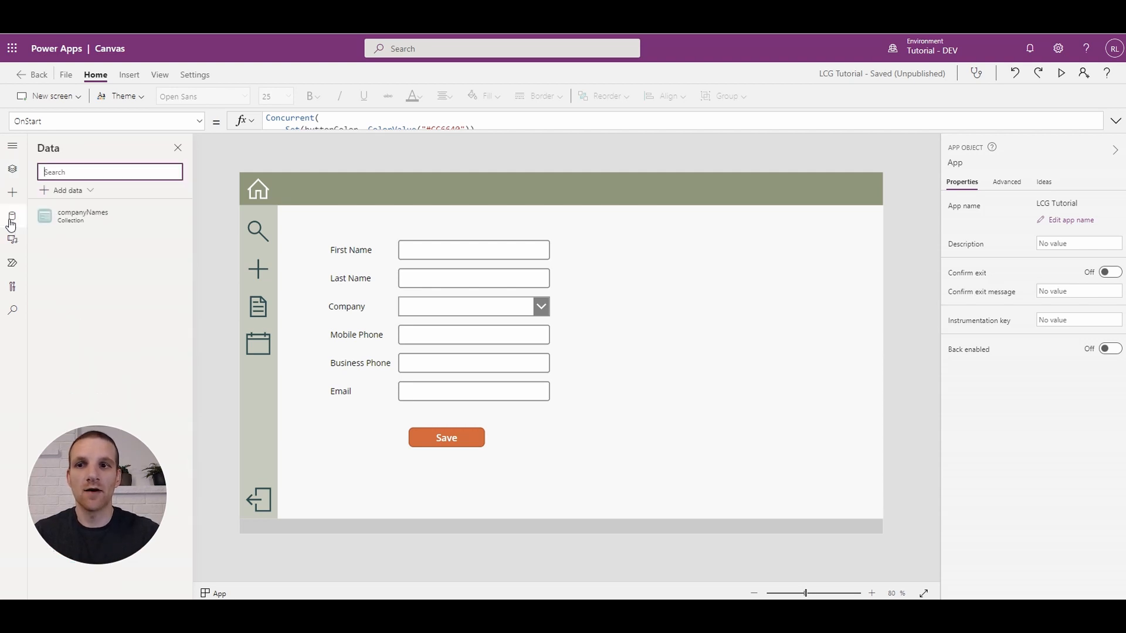
left_click(92, 195)
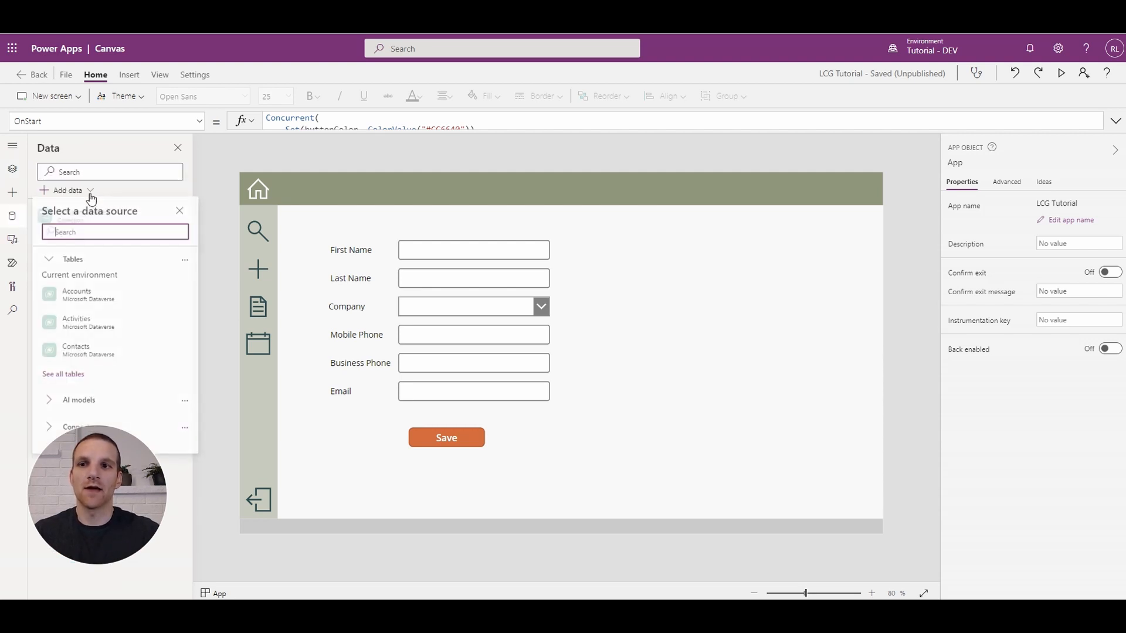
type("environ")
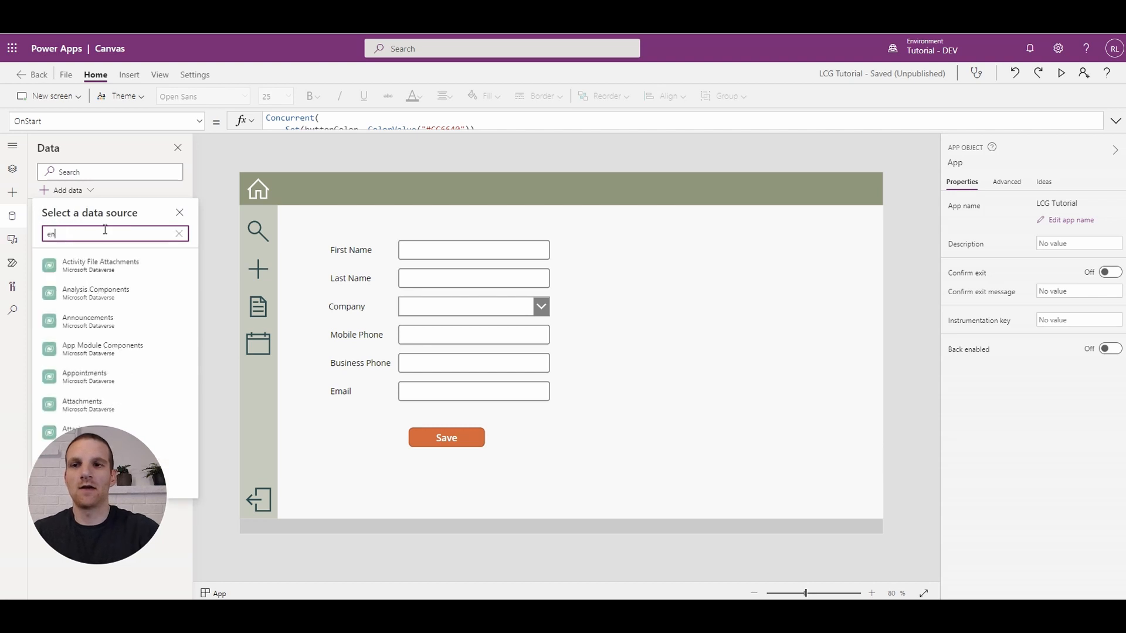
mouse_move(110, 264)
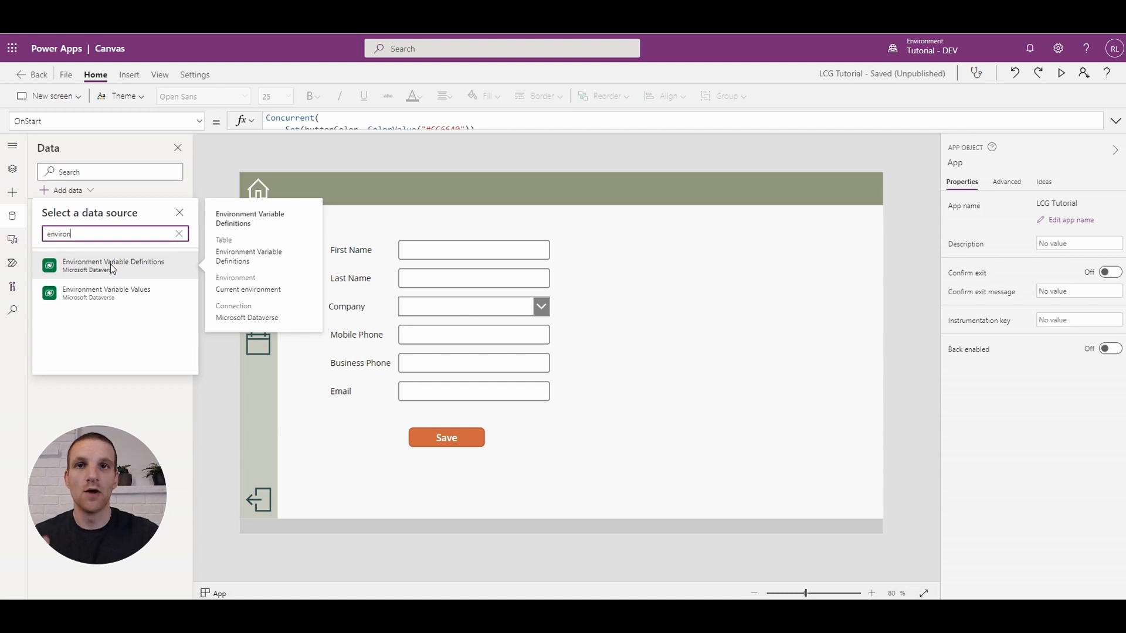
left_click(111, 264)
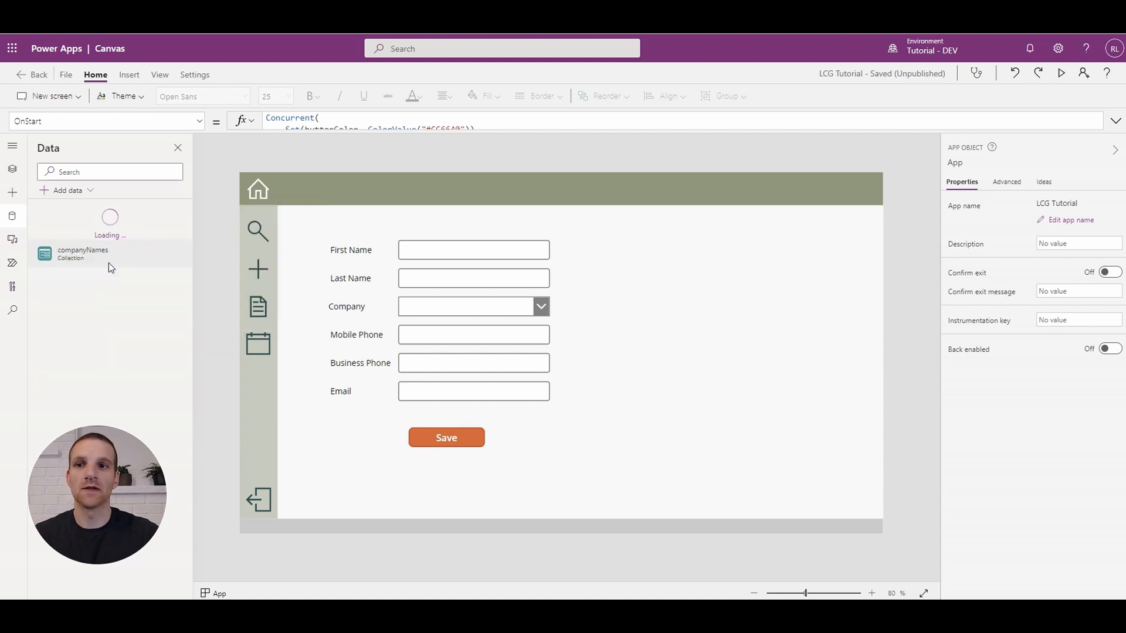
Add the Environment Variable Values table as another data source of the app.
left_click(91, 192)
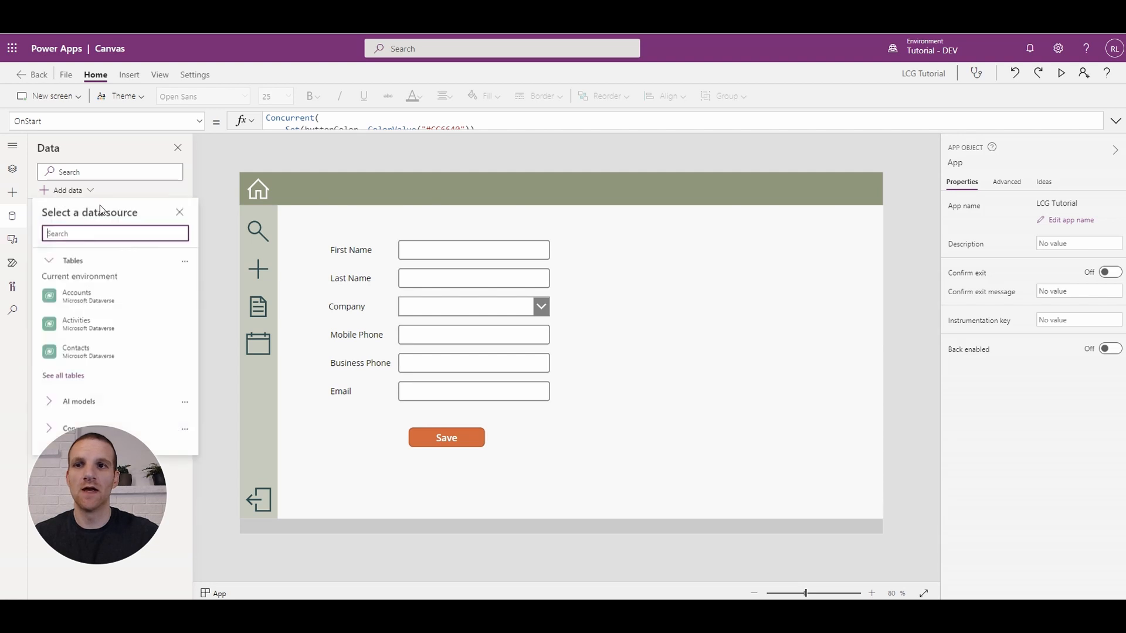
type("environ")
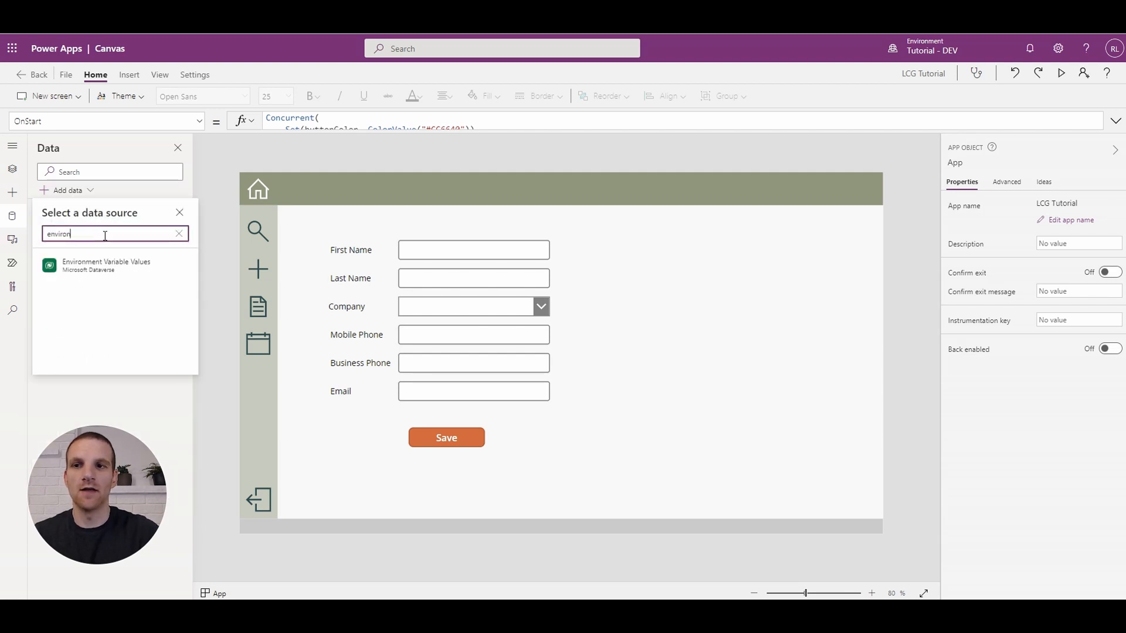
left_click(124, 262)
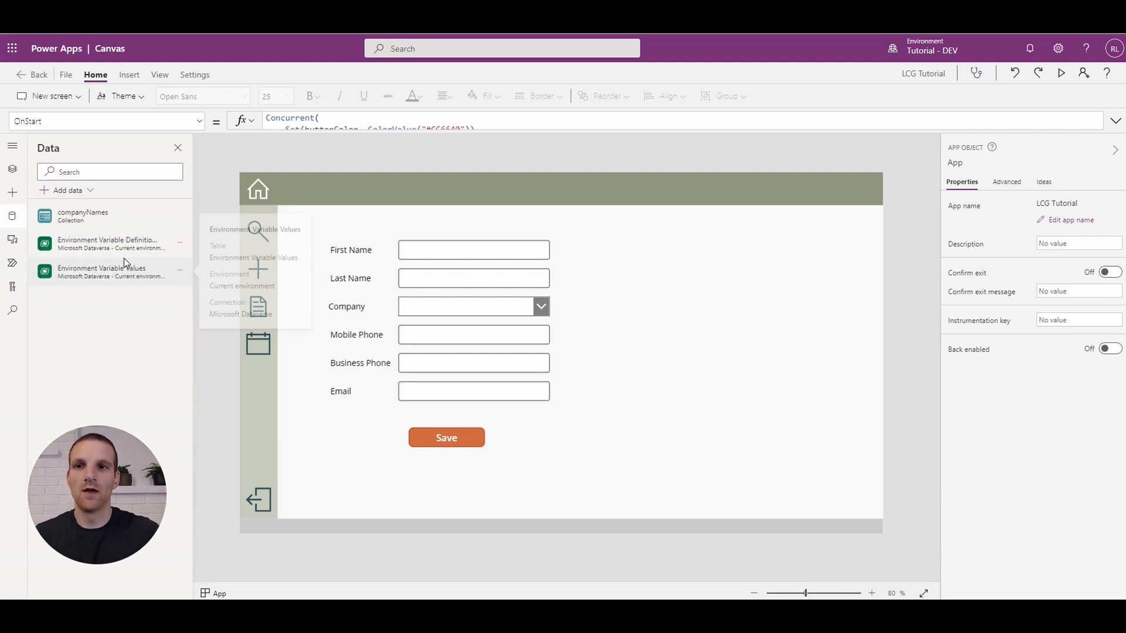
mouse_move(118, 239)
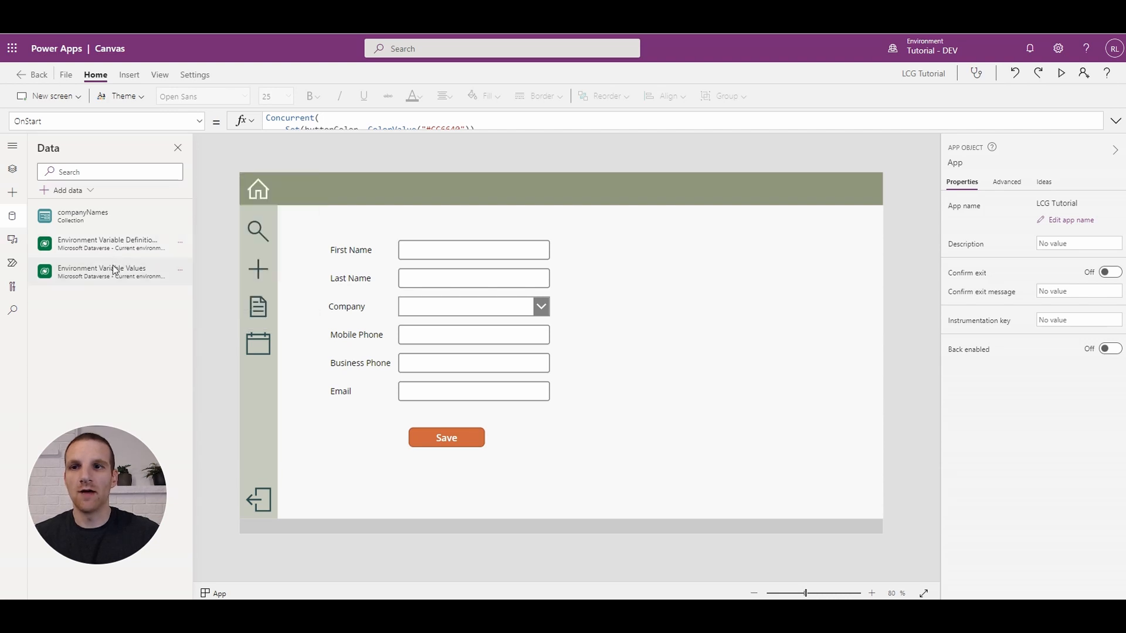
Begin a Set statement for the variable currentOrg after the ClearCollect block in the app's OnStart formula.
left_click(12, 173)
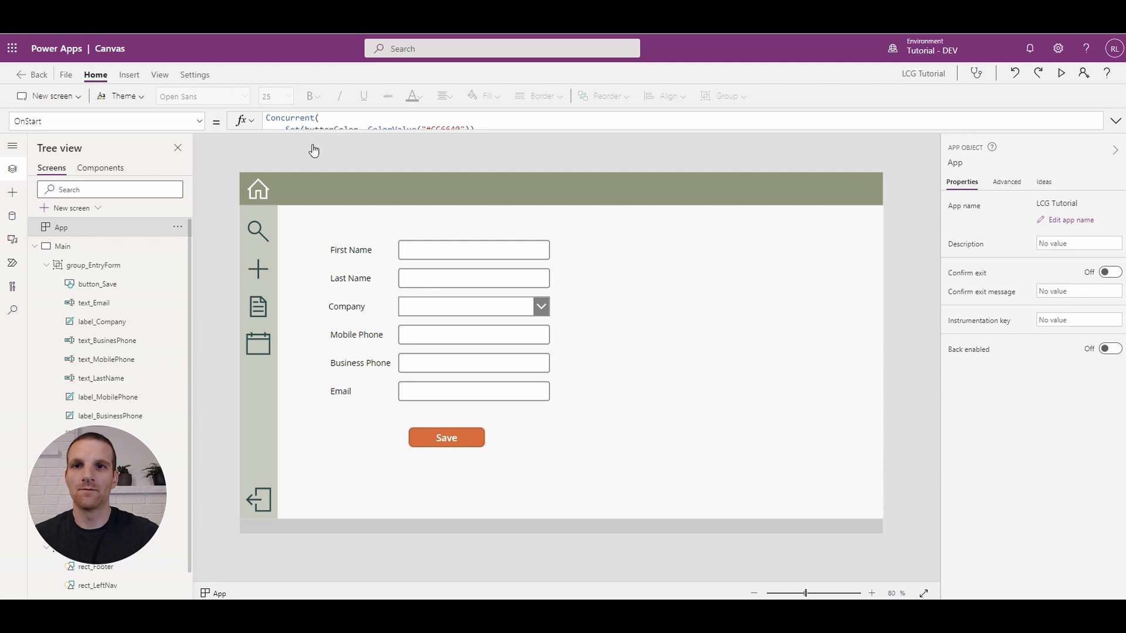
left_click_drag(308, 130, 308, 381)
scroll(466, 258, "down", 1)
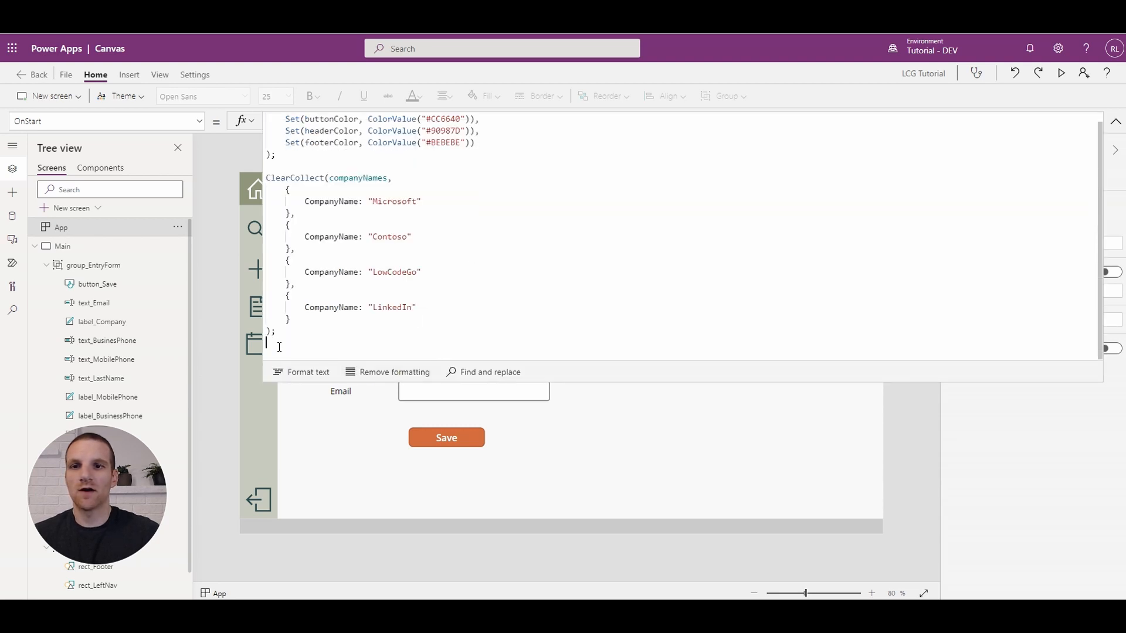
key("Return")
key("Return")
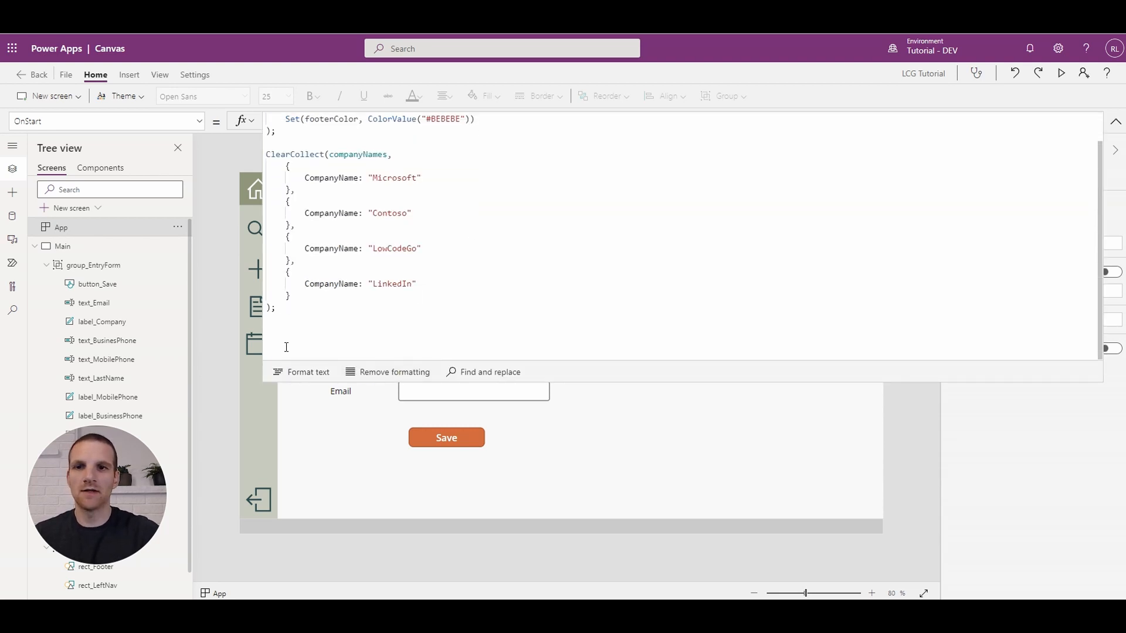
type("Set(")
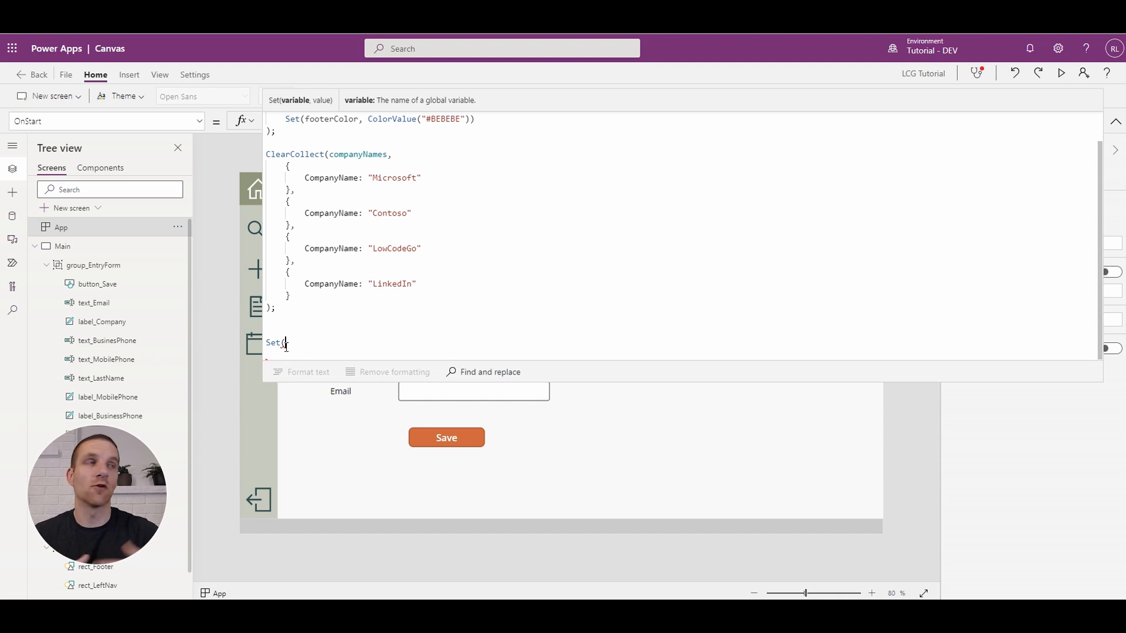
type("cur")
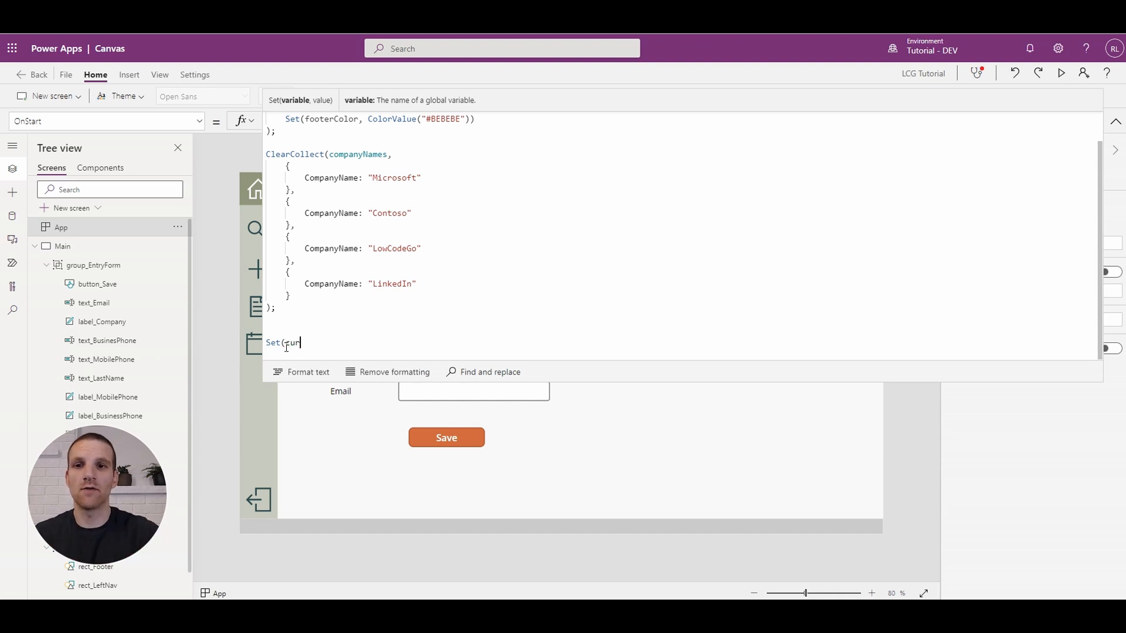
type("rentOrg,")
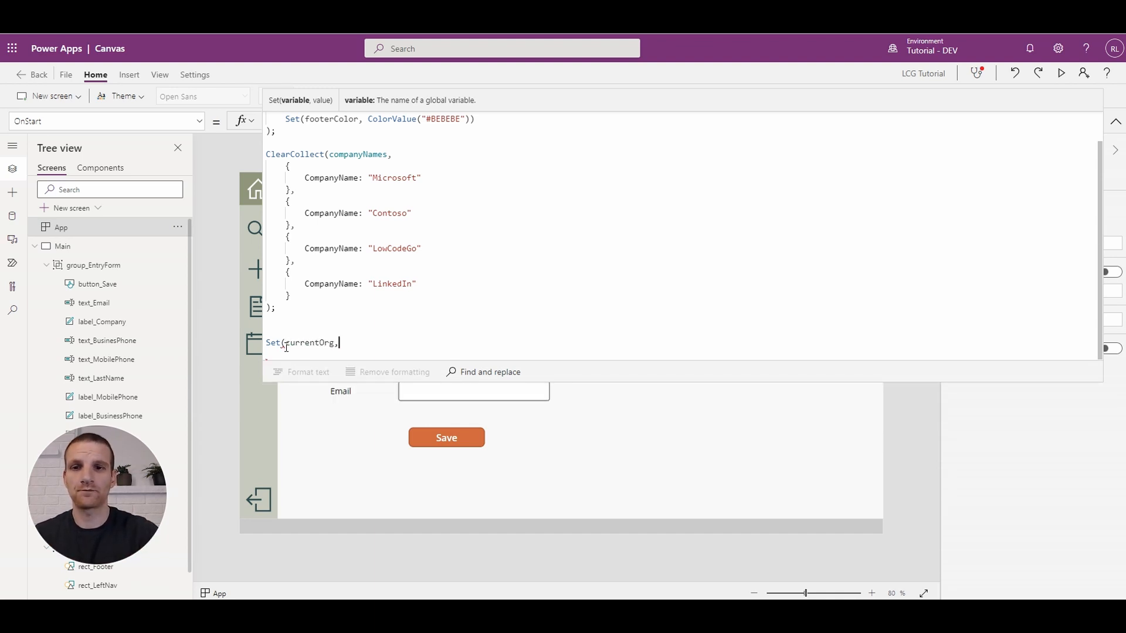
Make the value of currentOrg a LookUp with 'Environment Variable Values' as its source table.
type(" LookUp")
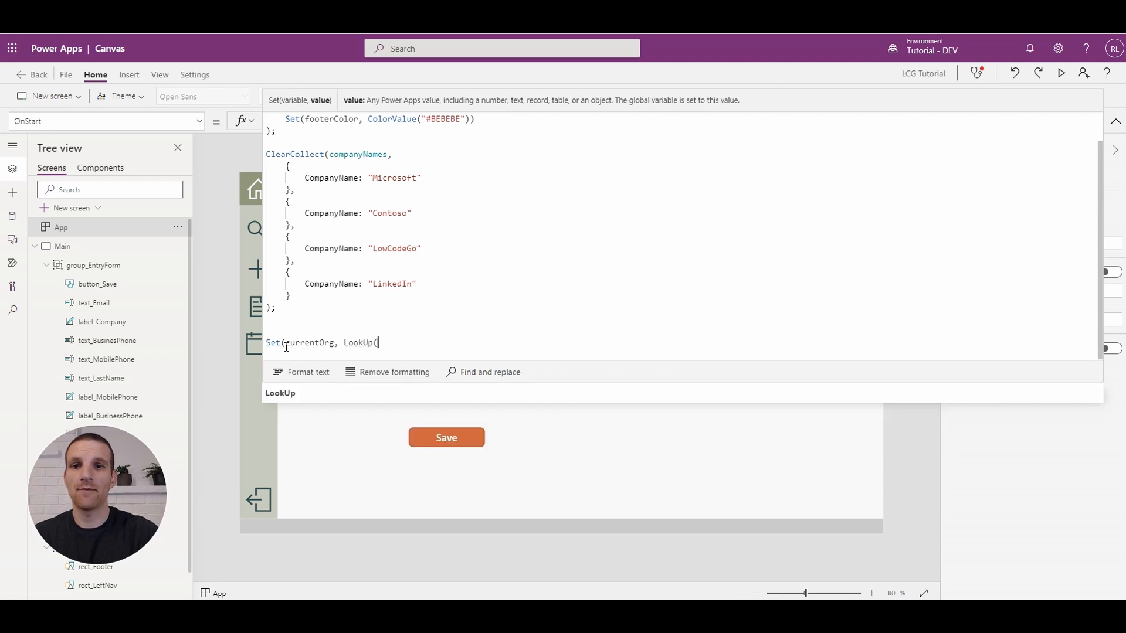
type("(environ")
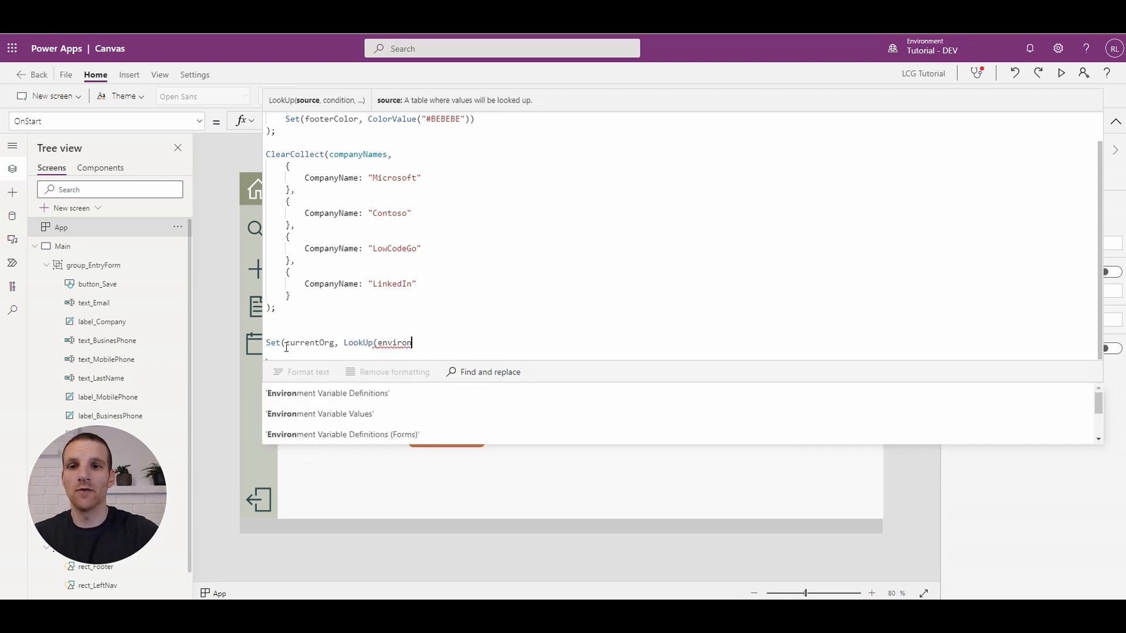
key("Down")
key("Down")
key("Tab")
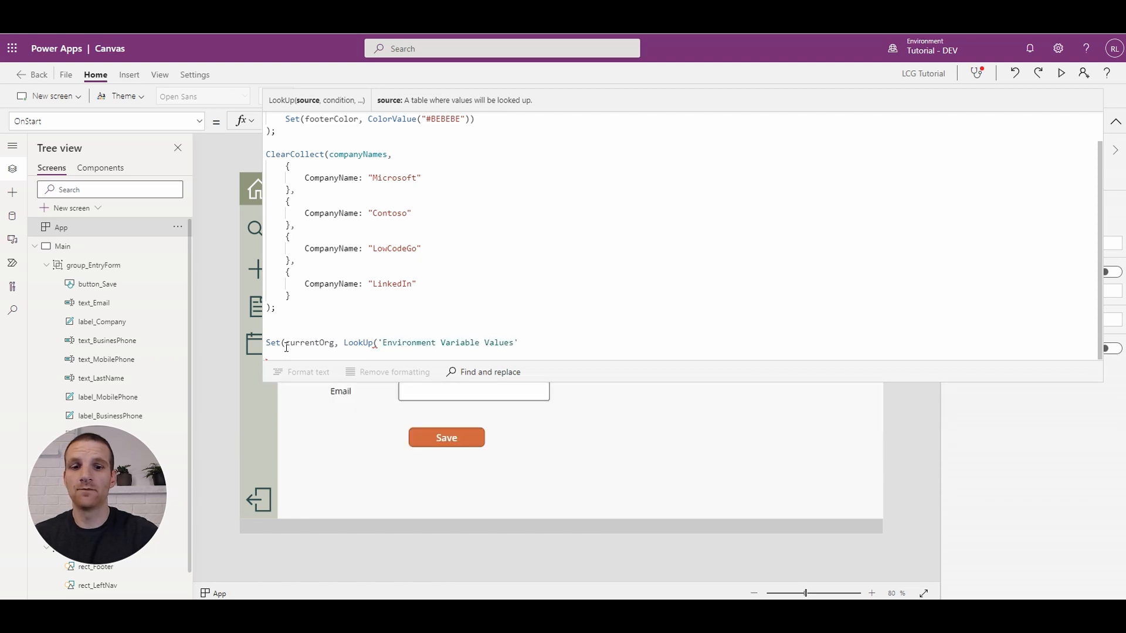
type(",")
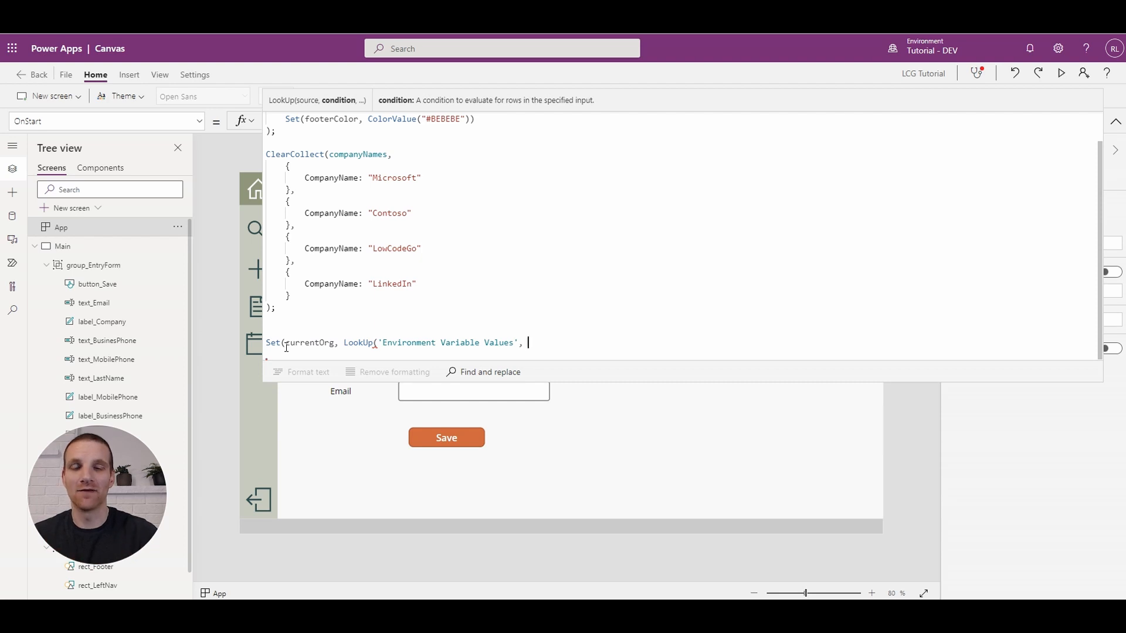
Start the LookUp condition in the currentOrg statement with the 'Environment Variable Definition' column.
double_click(286, 346)
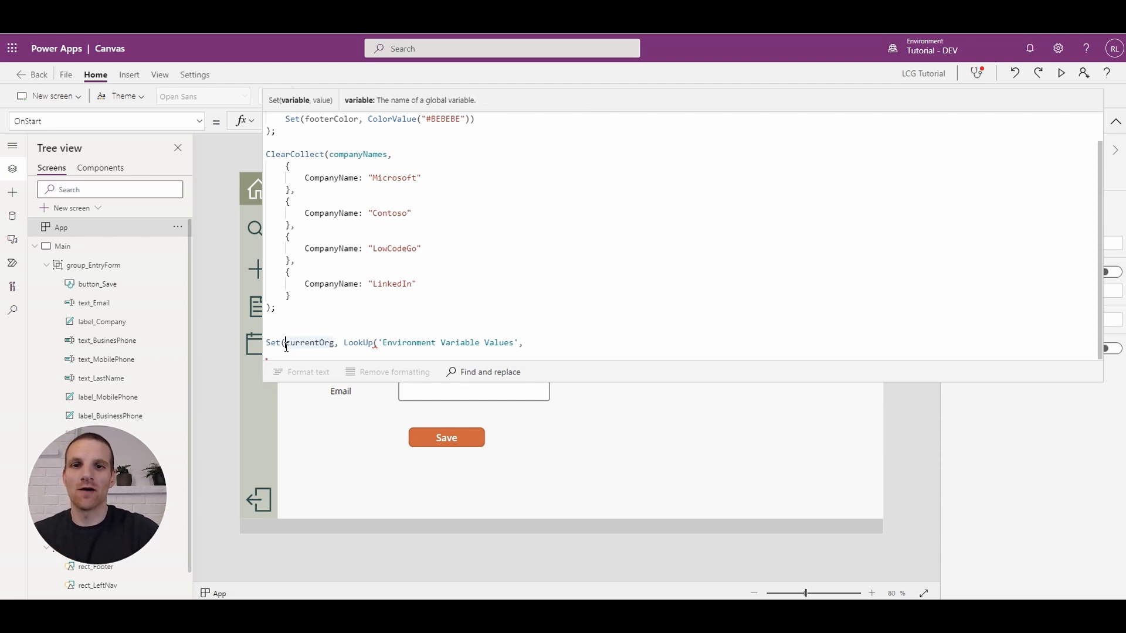
left_click(531, 344)
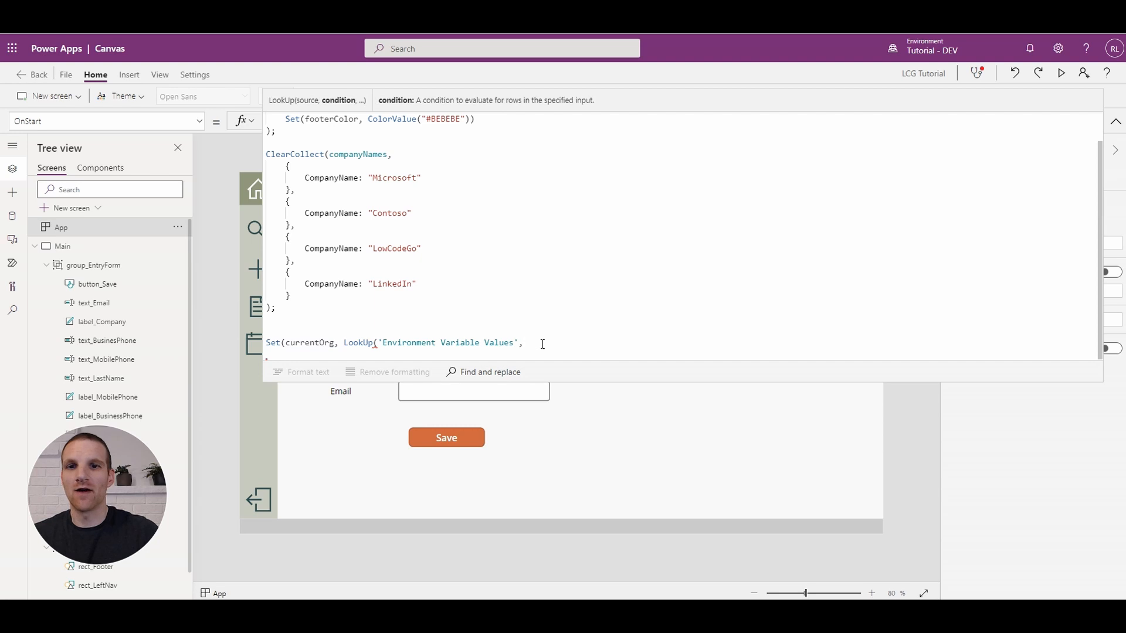
type("environ")
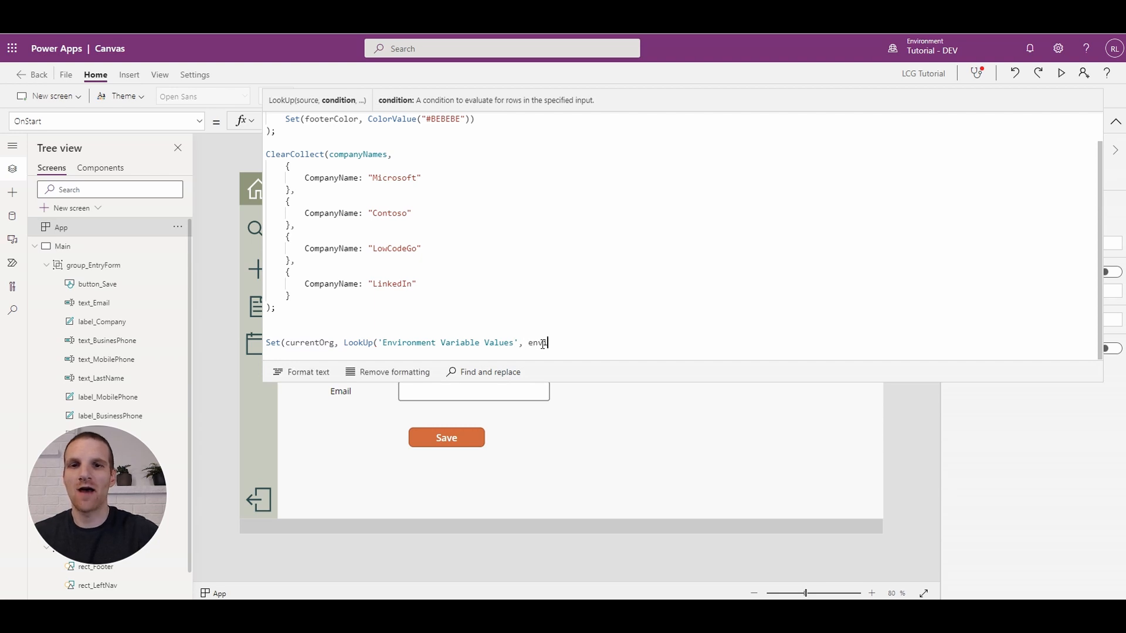
key("Down")
key("Down")
key("Down")
key("Down")
key("Down")
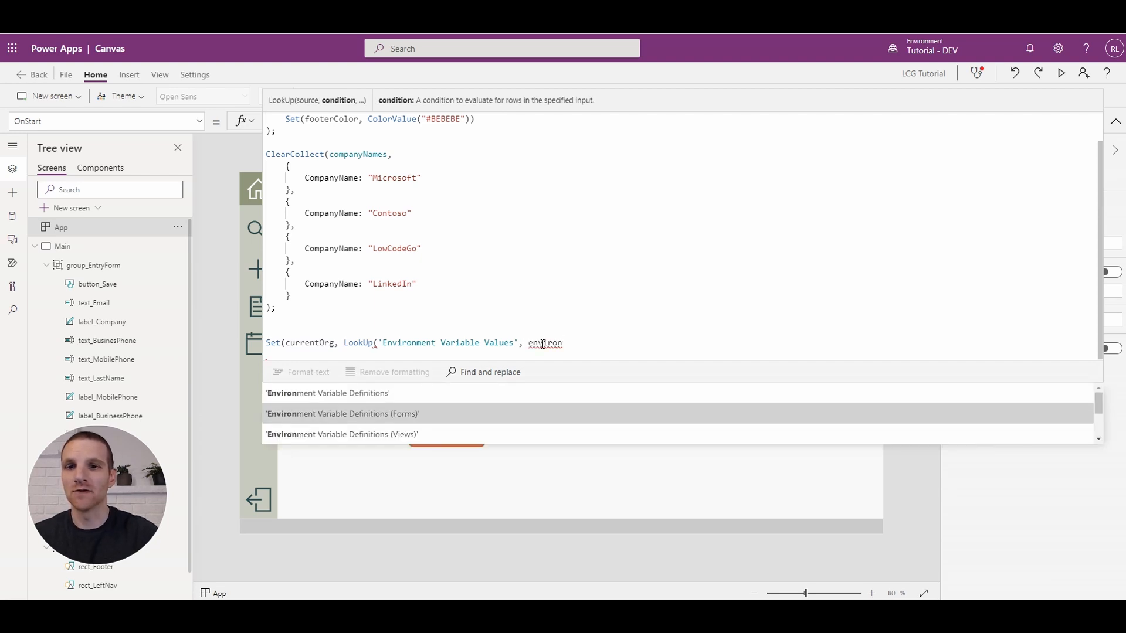
key("Down")
key("Down")
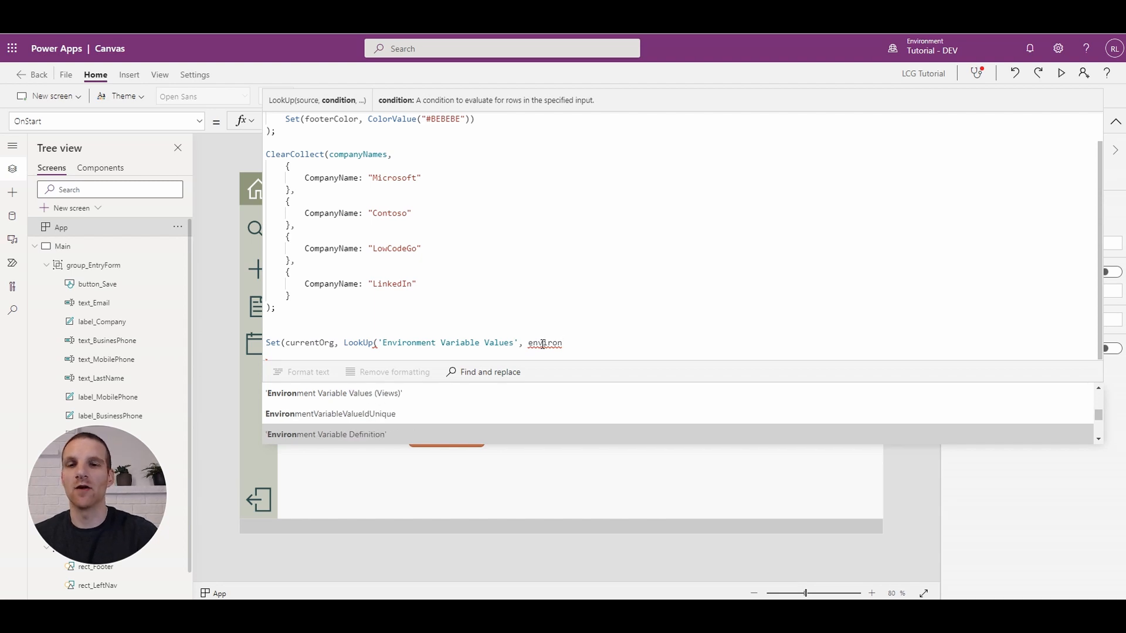
key("Tab")
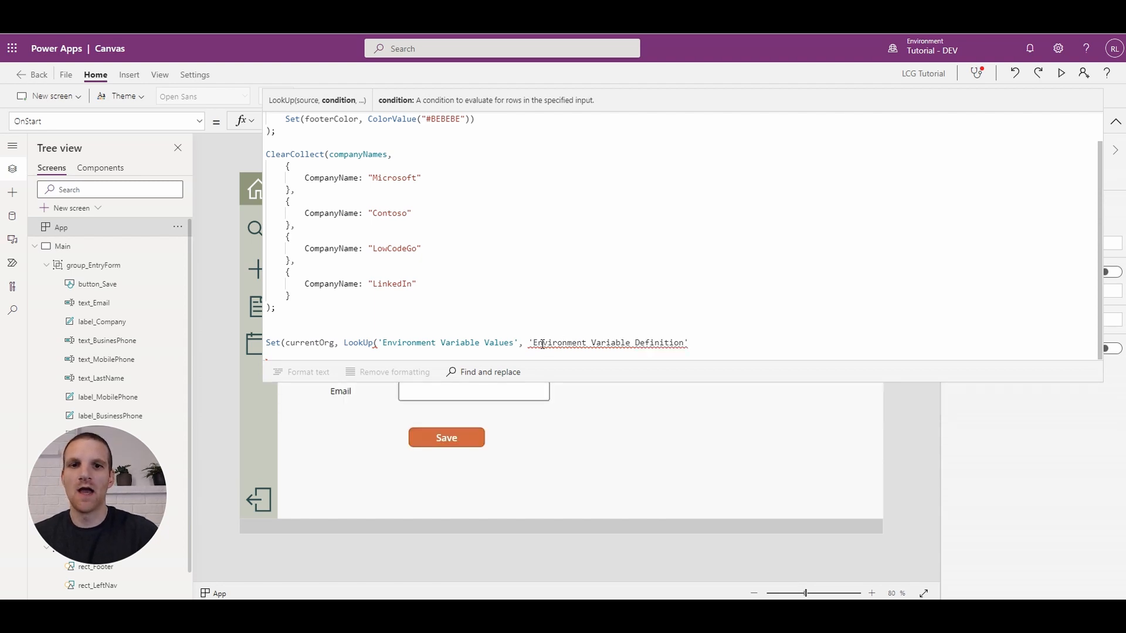
Complete the LookUp condition so that the definition's 'Schema Name' equals "lcgco_CurrentOrg", and close the LookUp.
type(",")
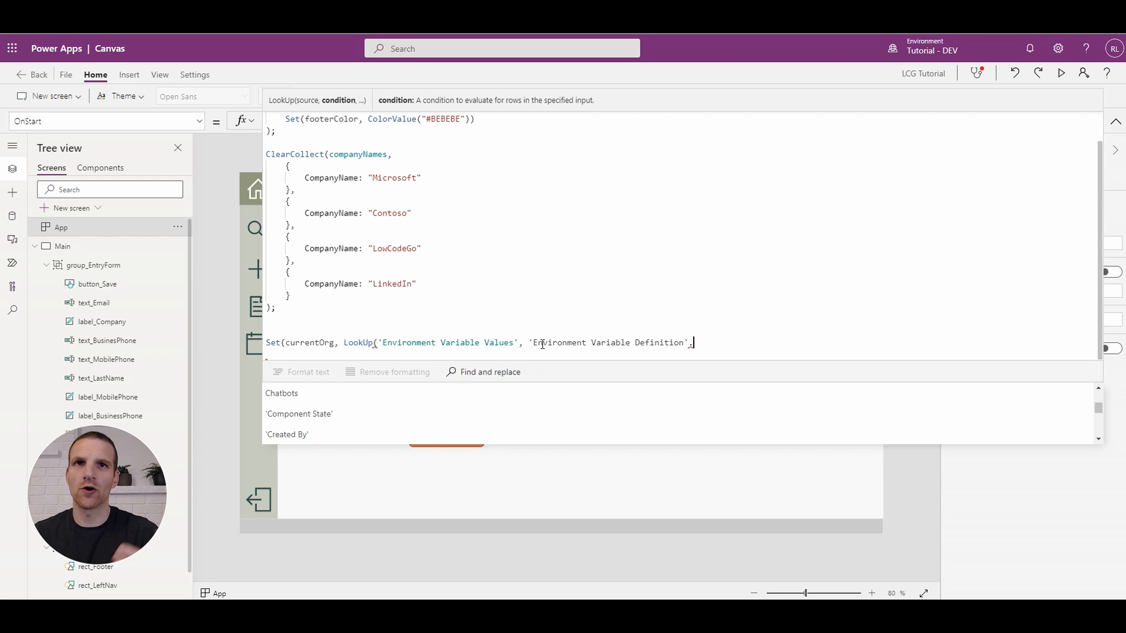
left_click(543, 345)
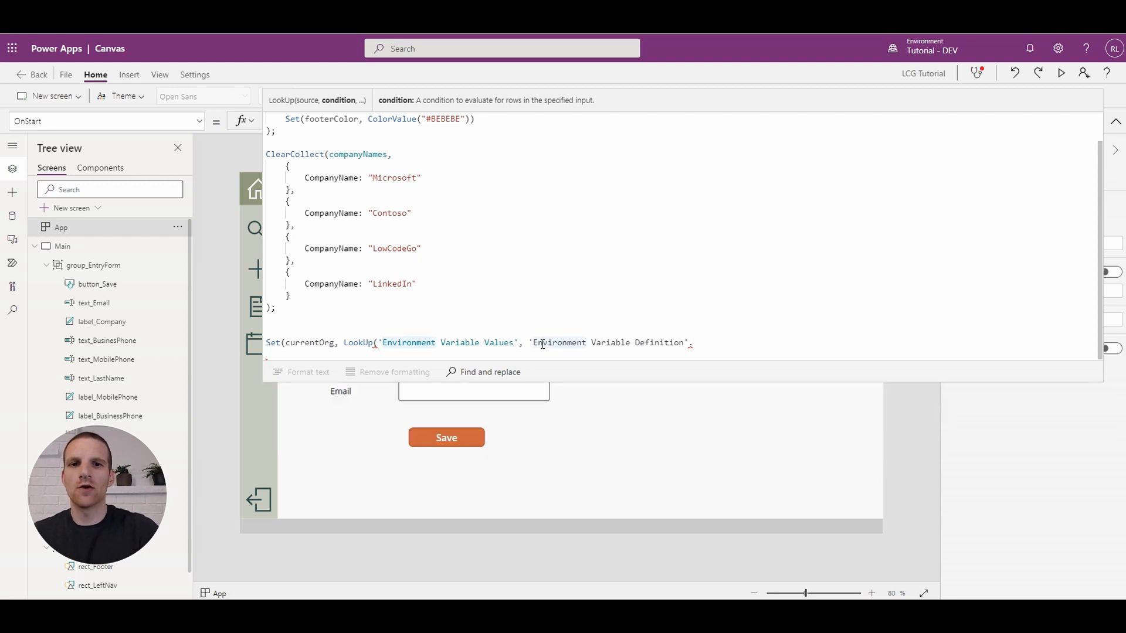
left_click(696, 344)
type("Sche")
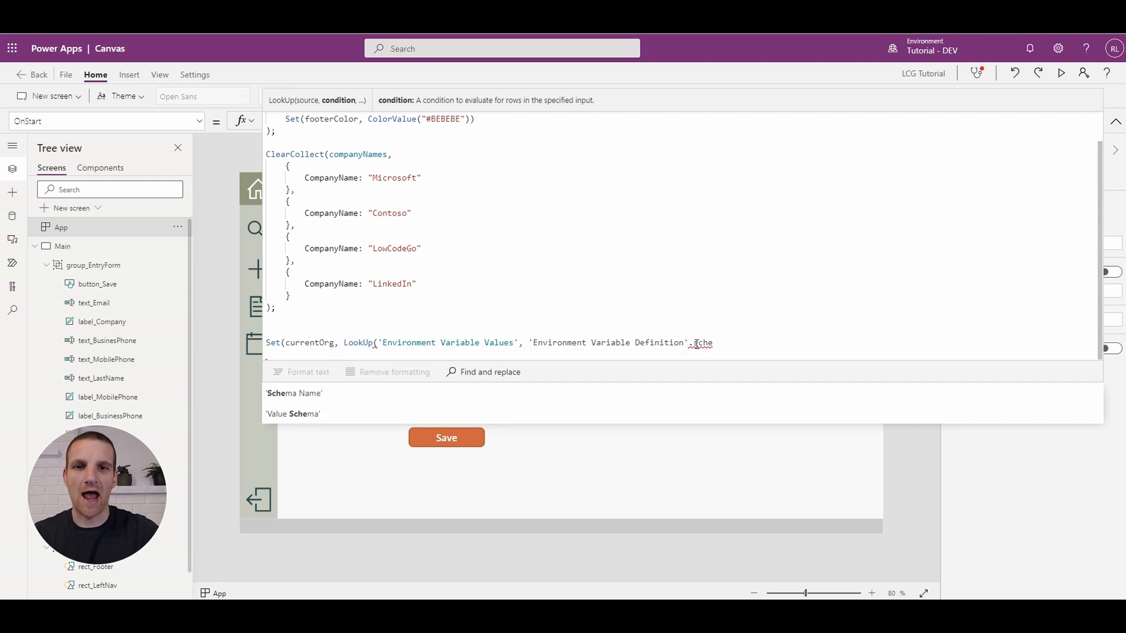
key("Tab")
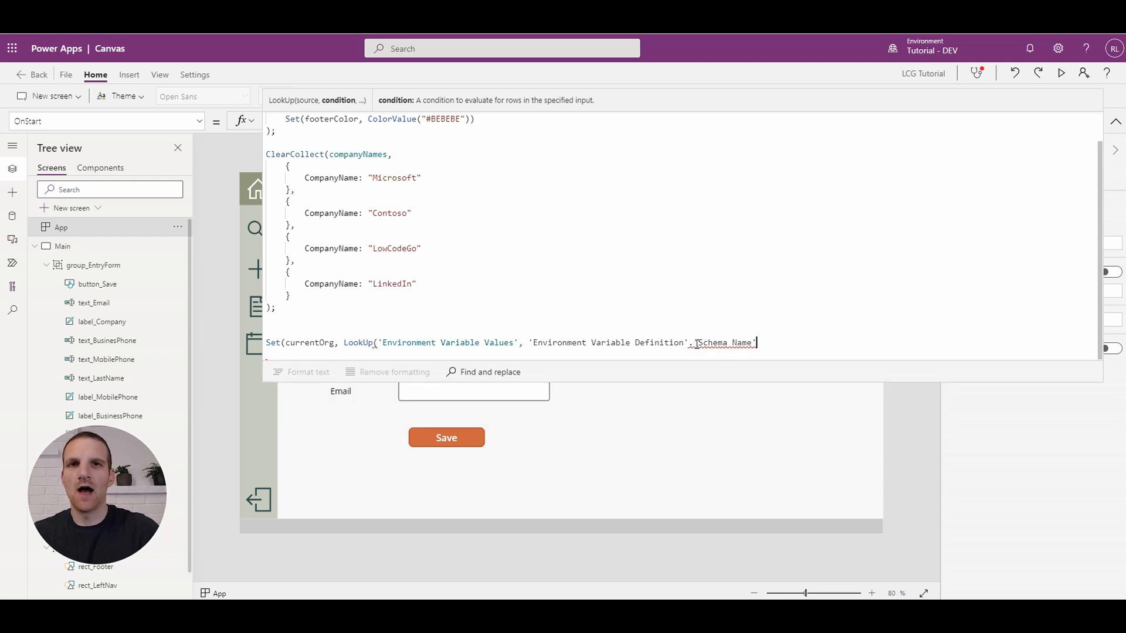
type("= \"")
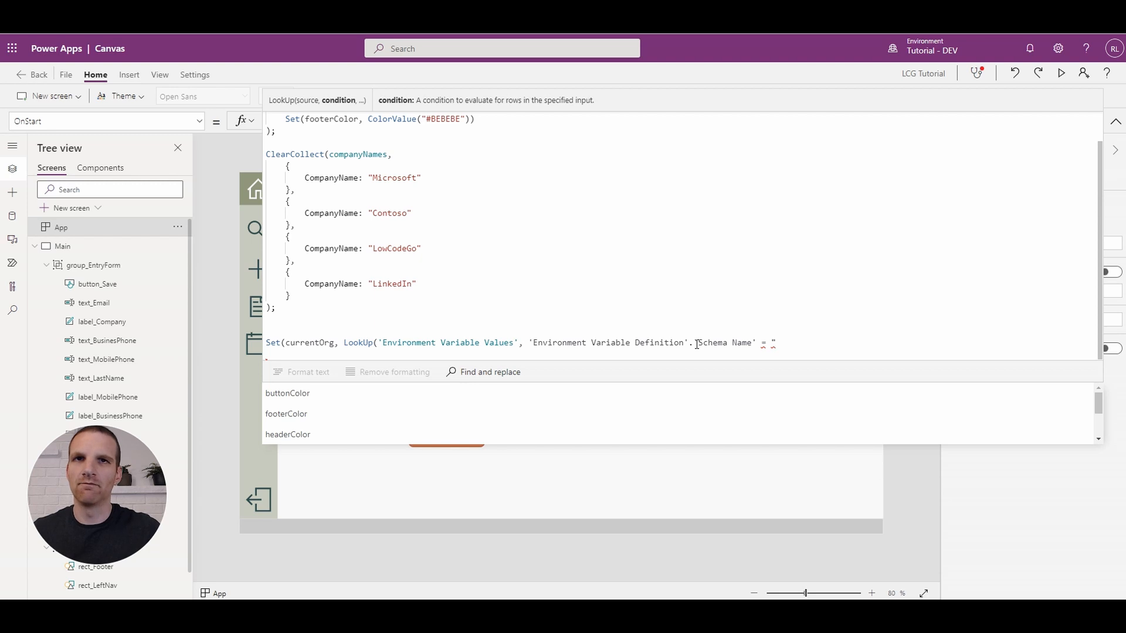
type("lcgc")
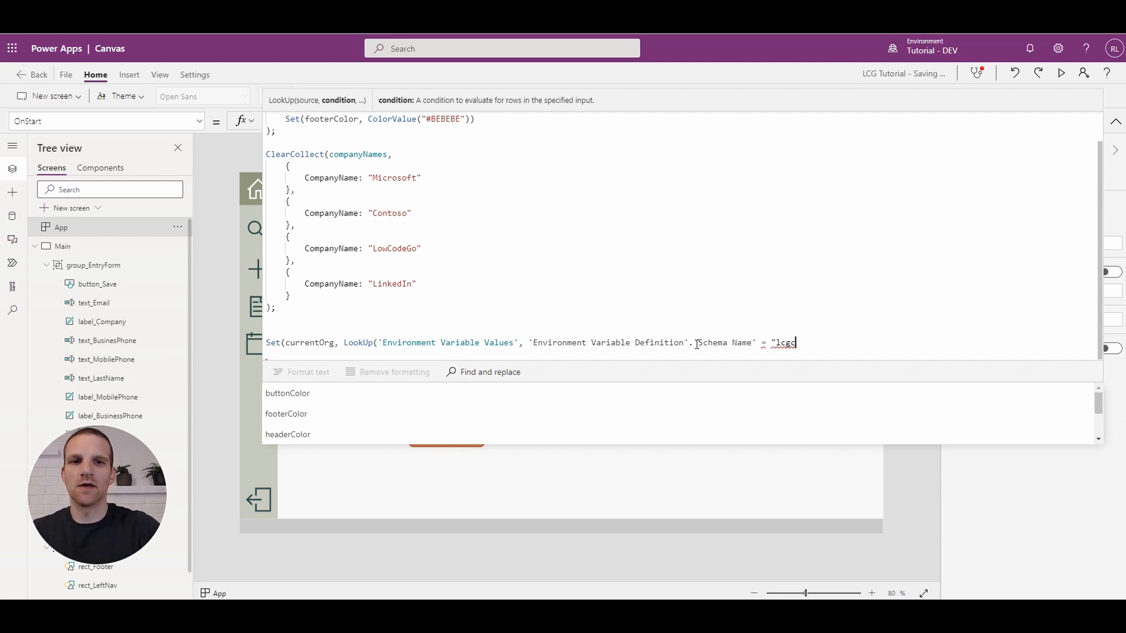
type("o_CurrentOrg\"")
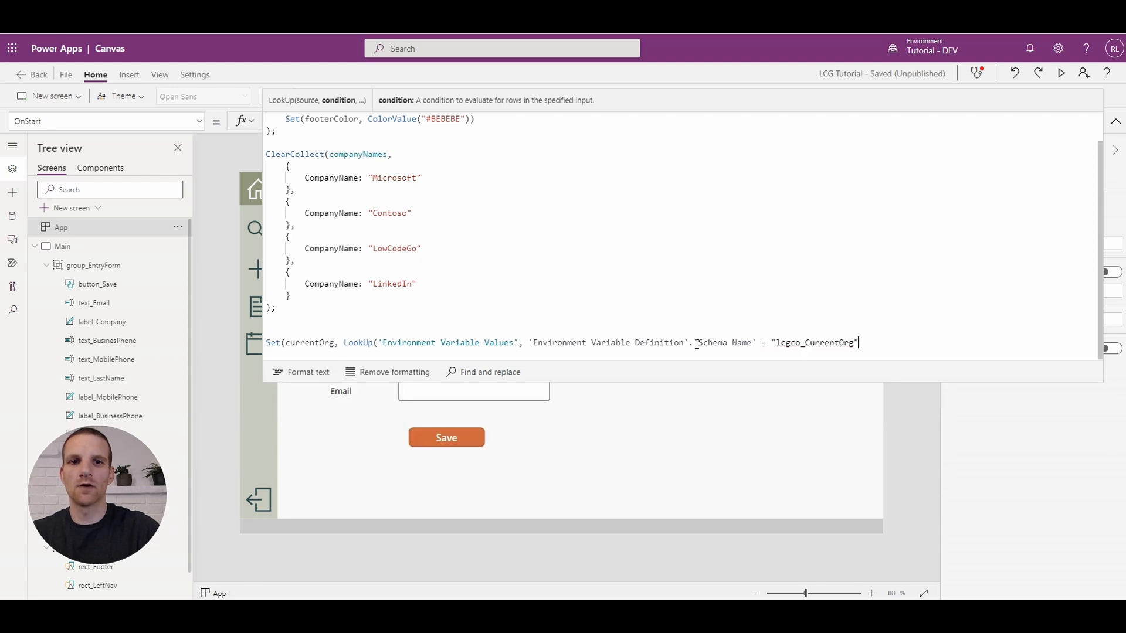
type(")")
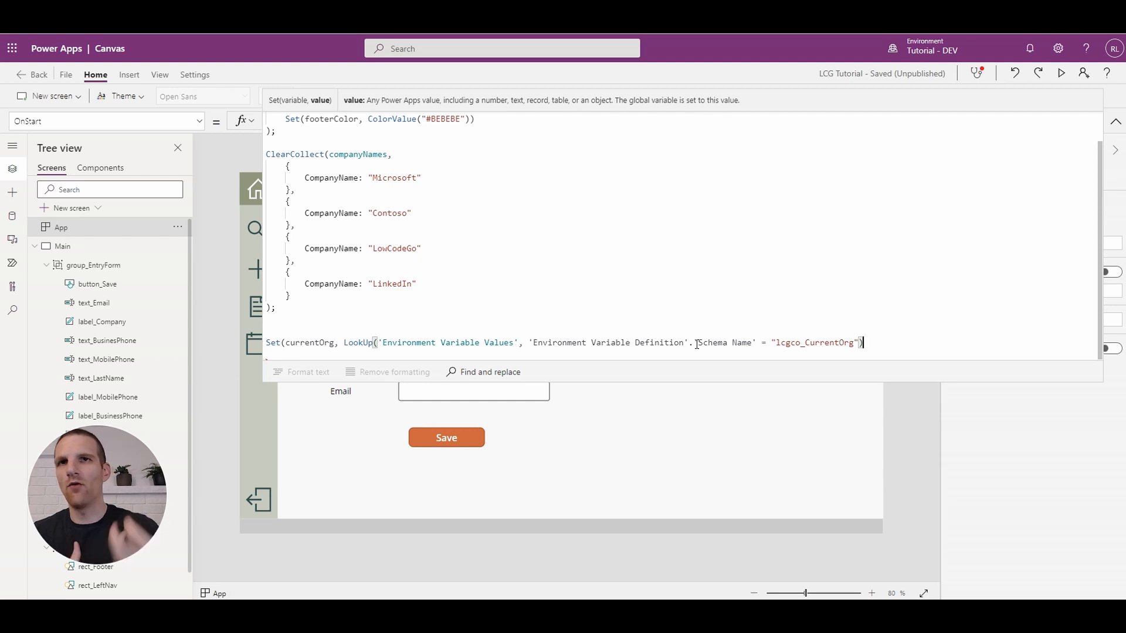
Return the Value field from the LookUp, end the Set statement with a semicolon, and collapse the formula editor.
type(".")
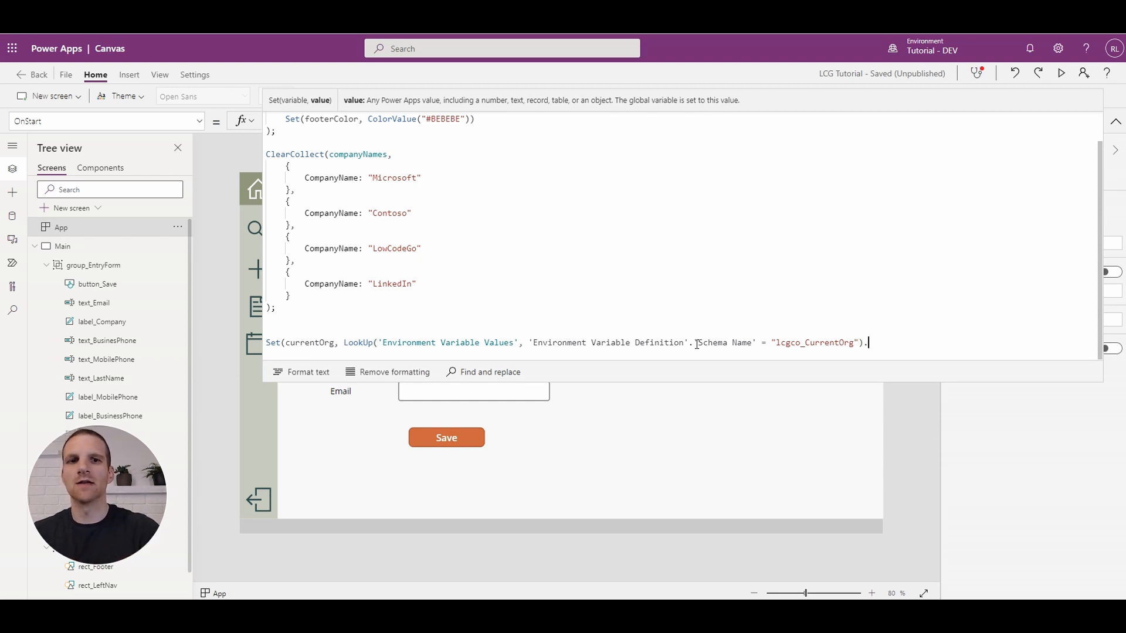
type("Value")
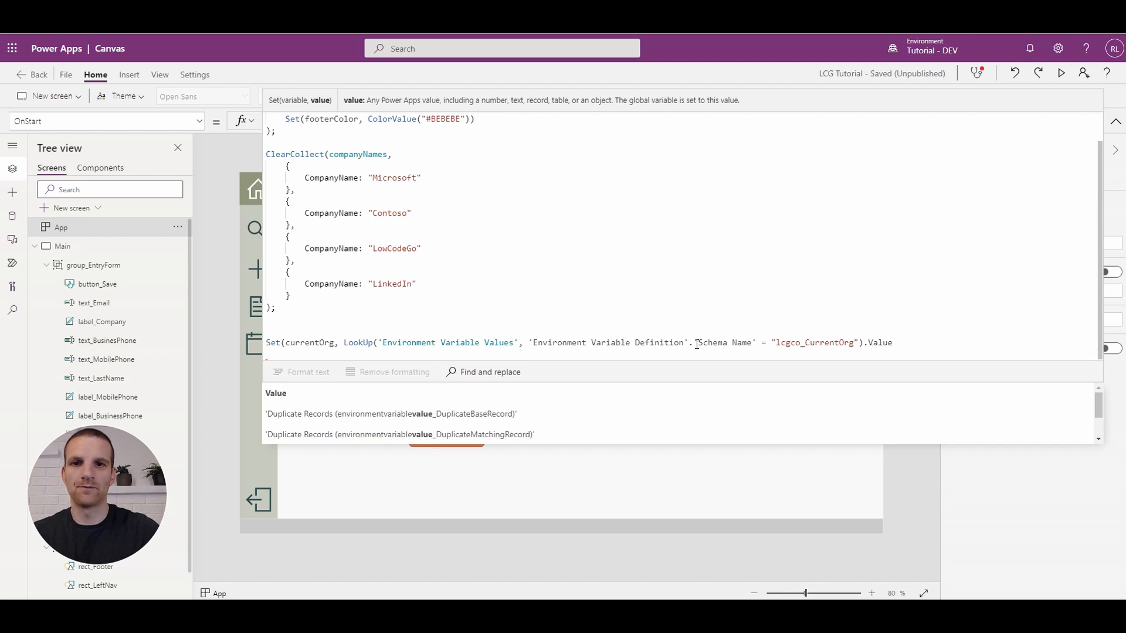
type(");")
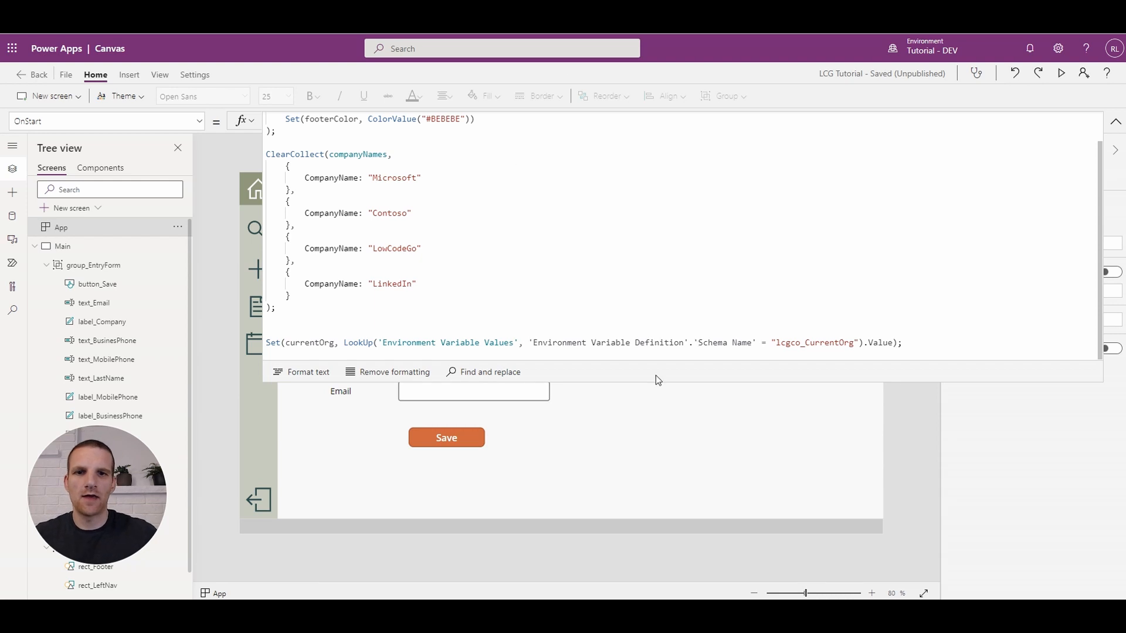
left_click_drag(657, 384, 636, 133)
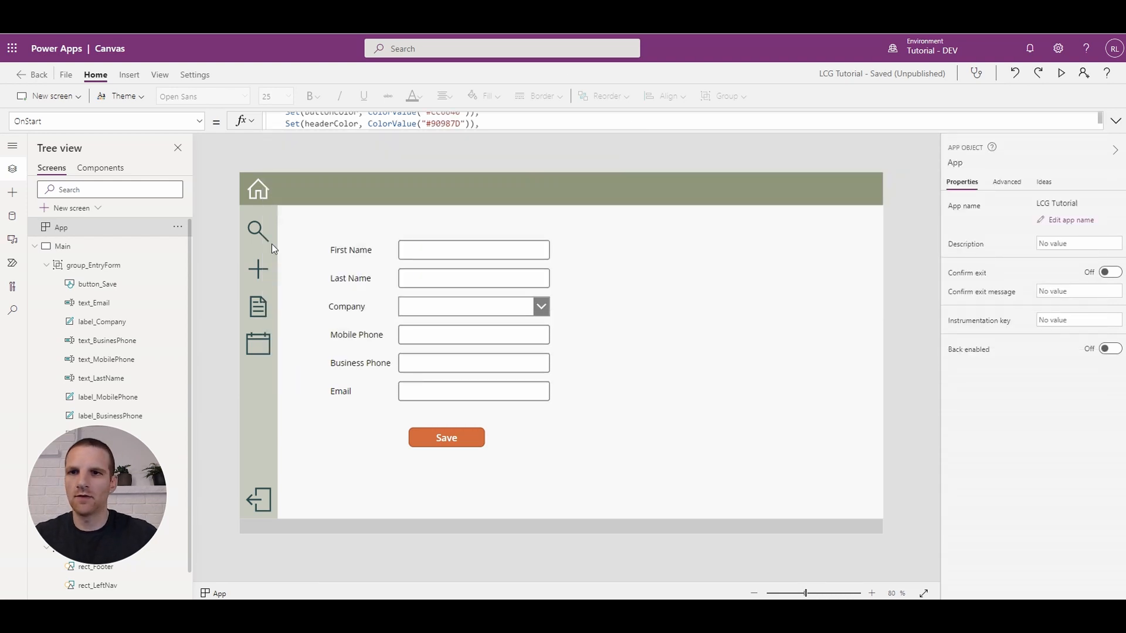
Duplicate the First Name label and place the copy in the header band, sized about 342 by 70.
left_click(345, 258)
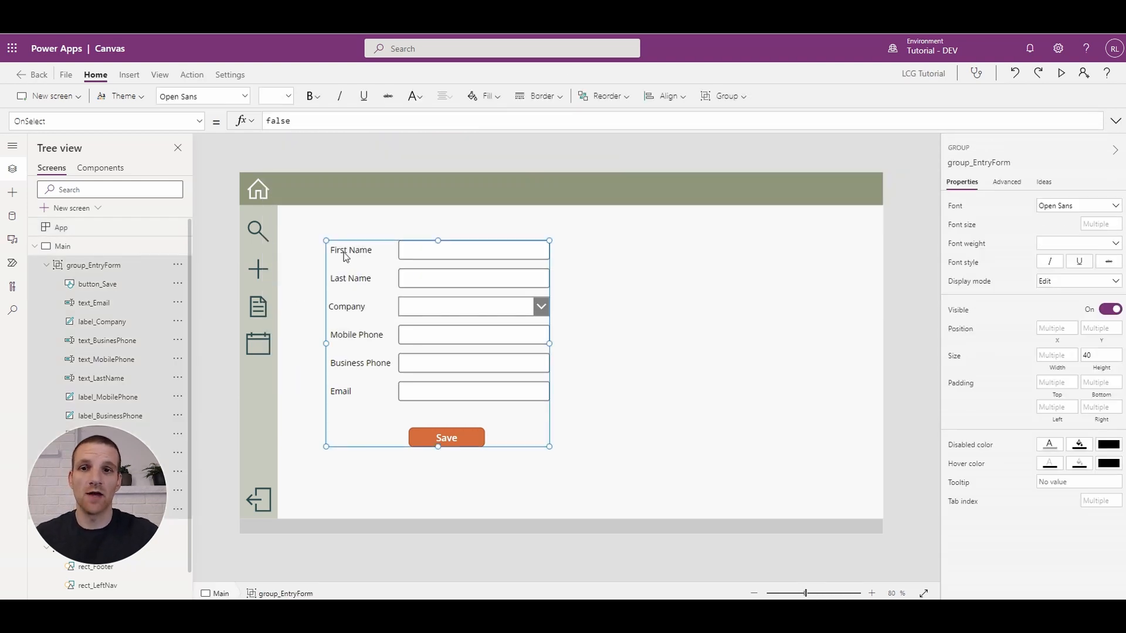
left_click(348, 249)
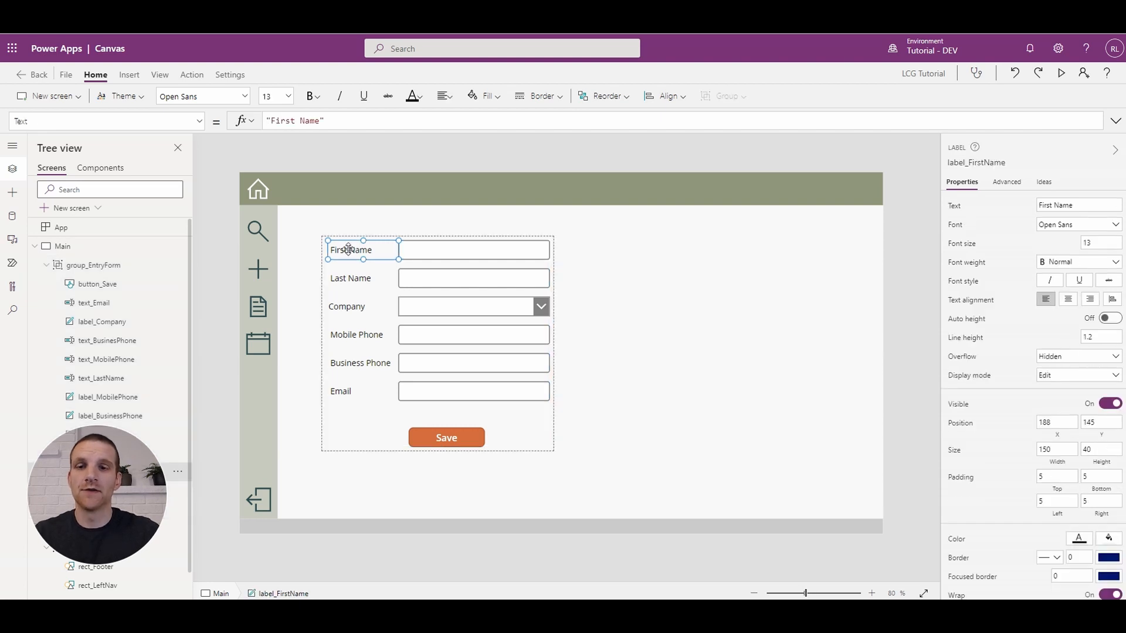
key("ctrl+c")
key("ctrl+v")
left_click_drag(390, 257, 612, 206)
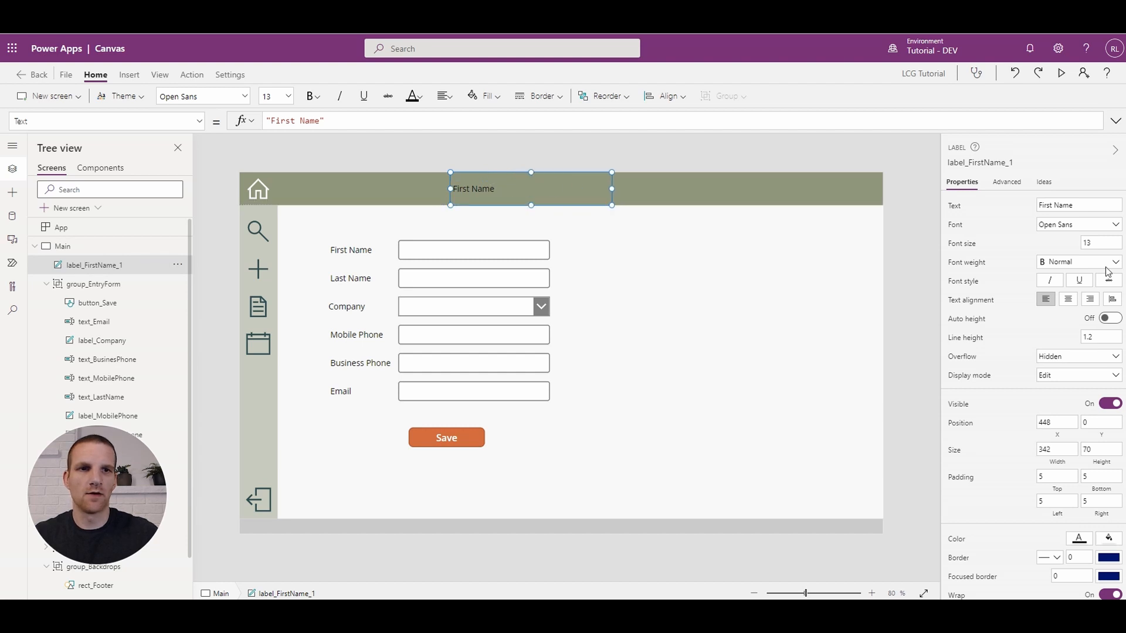
Center the header label's text and set its font size to 25.
left_click(1068, 299)
left_click(1086, 244)
type("25")
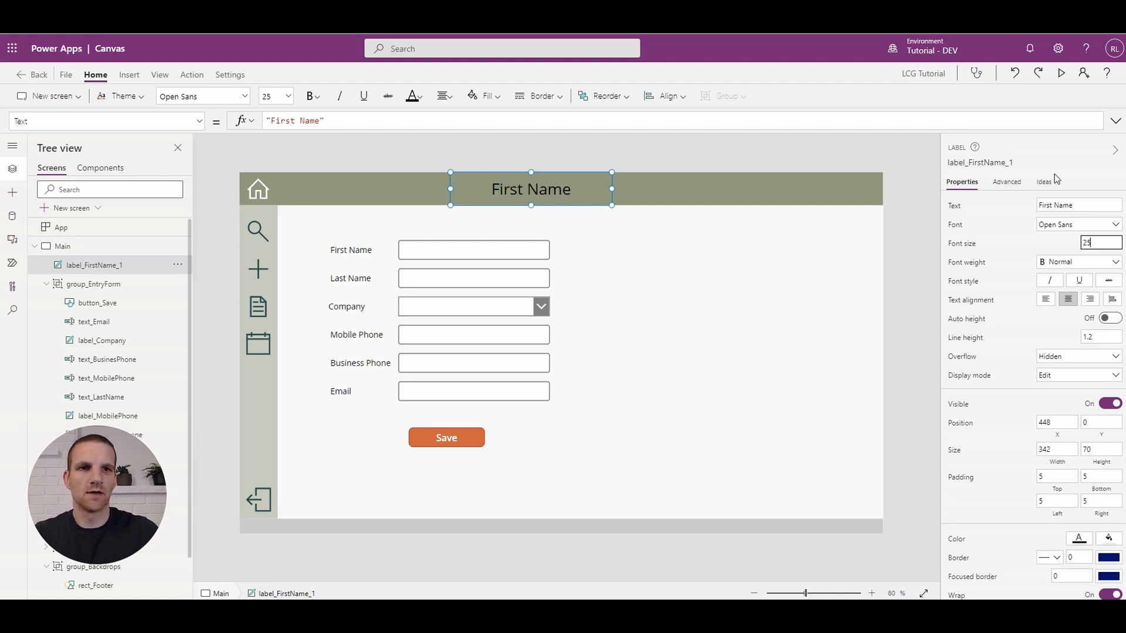
Replace the header label's Text formula with the variable currentOrg.
left_click_drag(332, 121, 240, 124)
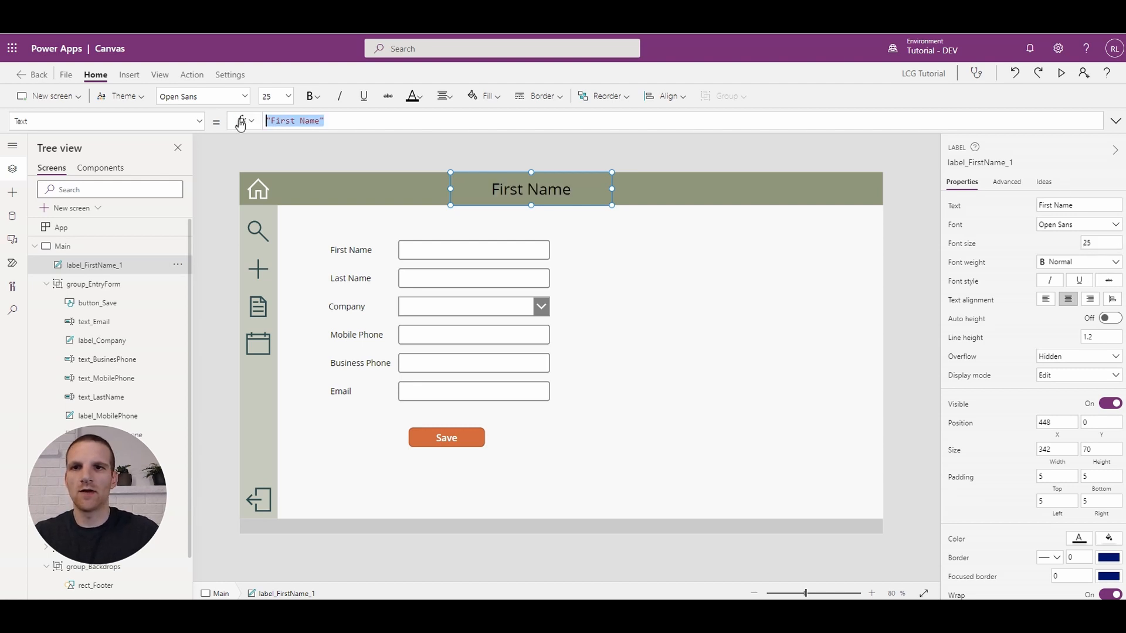
type("curre")
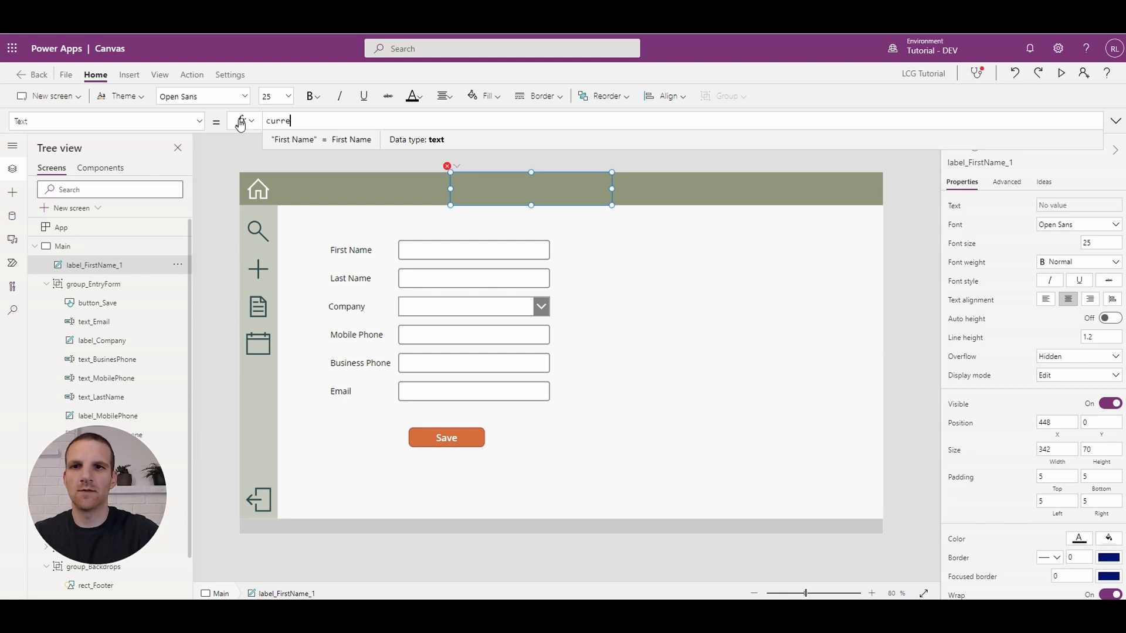
type("ntOrg")
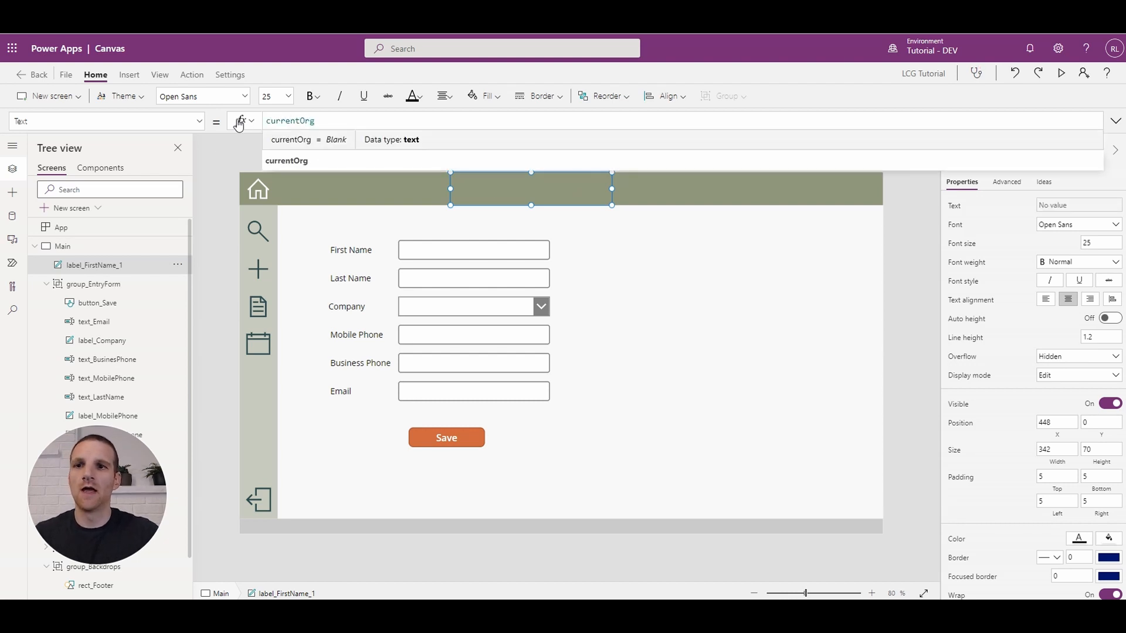
Rename the header label as label_CurrentOrg.
double_click(126, 266)
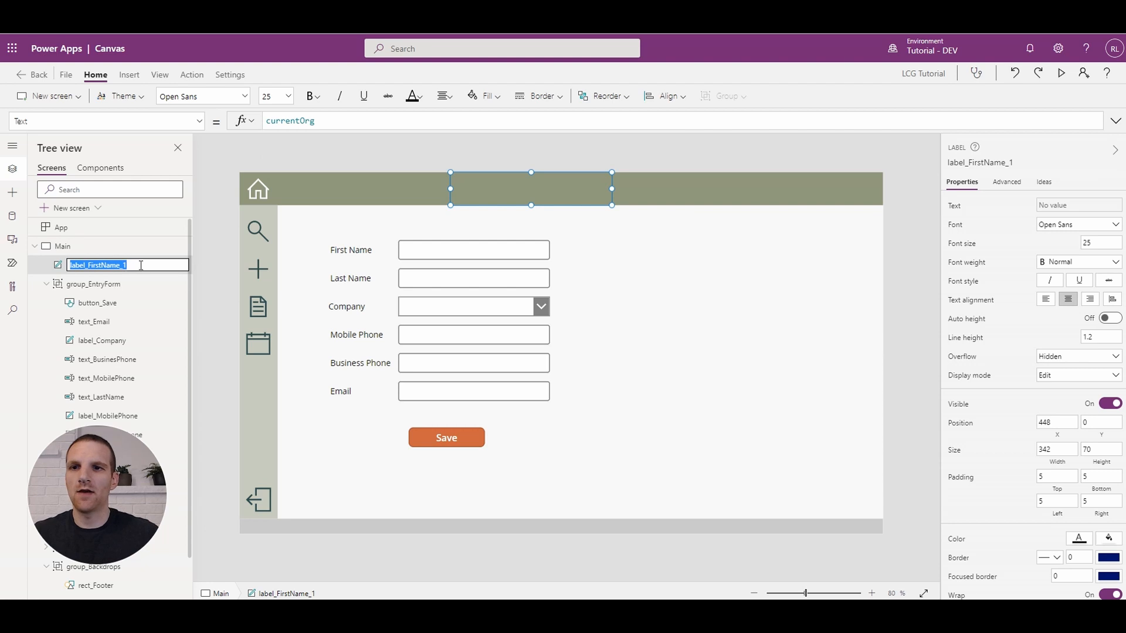
left_click_drag(88, 265, 132, 269)
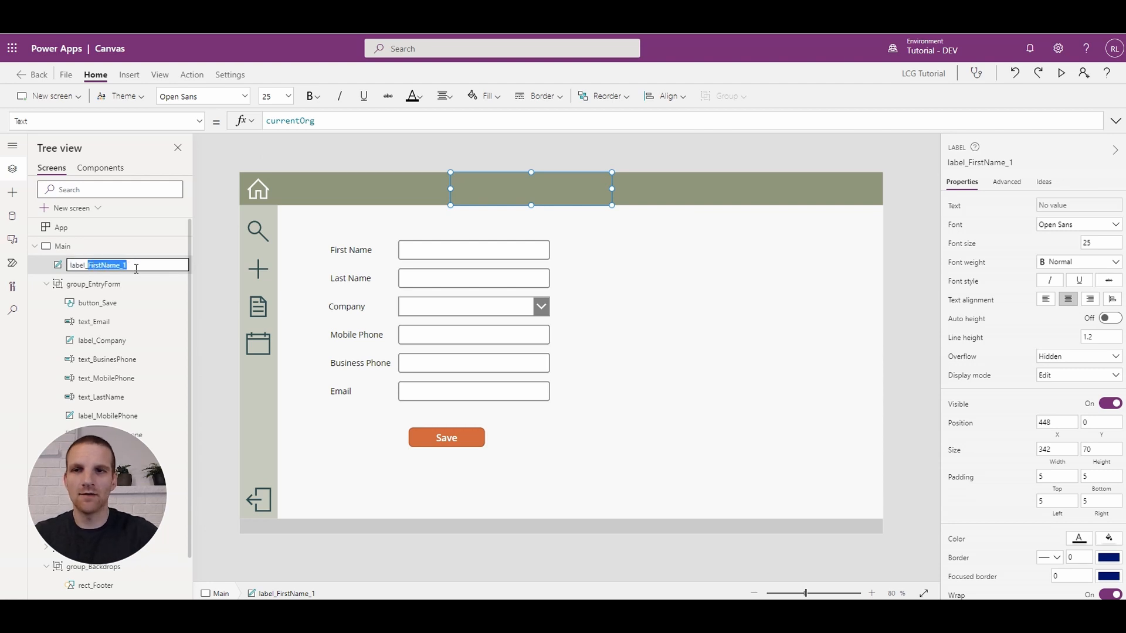
type("Current")
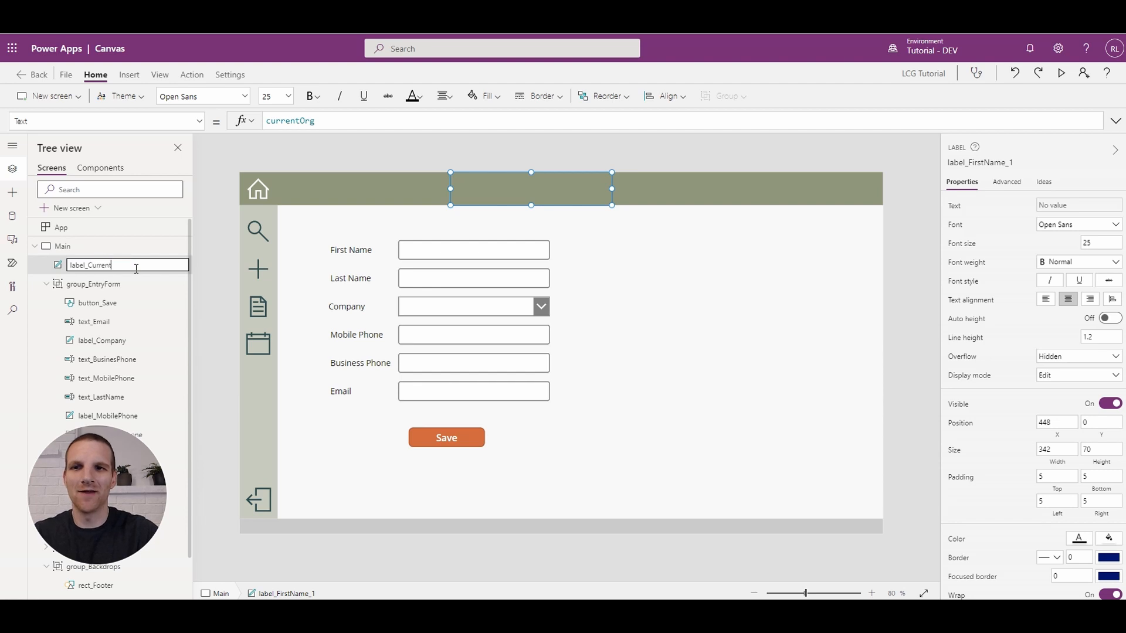
type("Org")
key("Return")
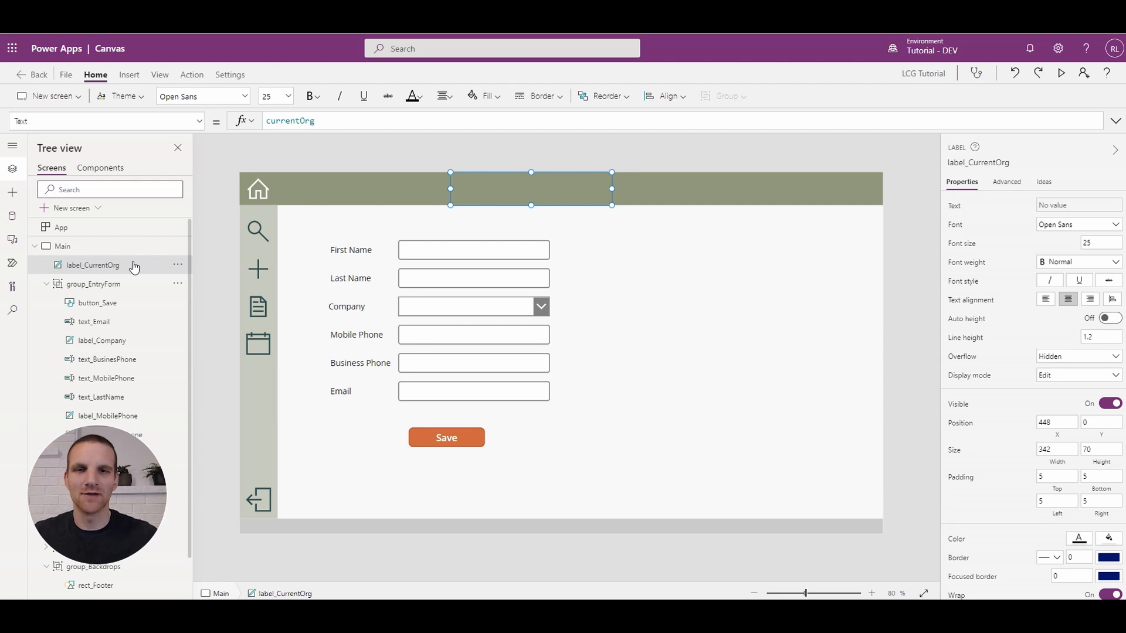
Run the App object's OnStart formula to load the environment variable value.
left_click(176, 233)
left_click(211, 270)
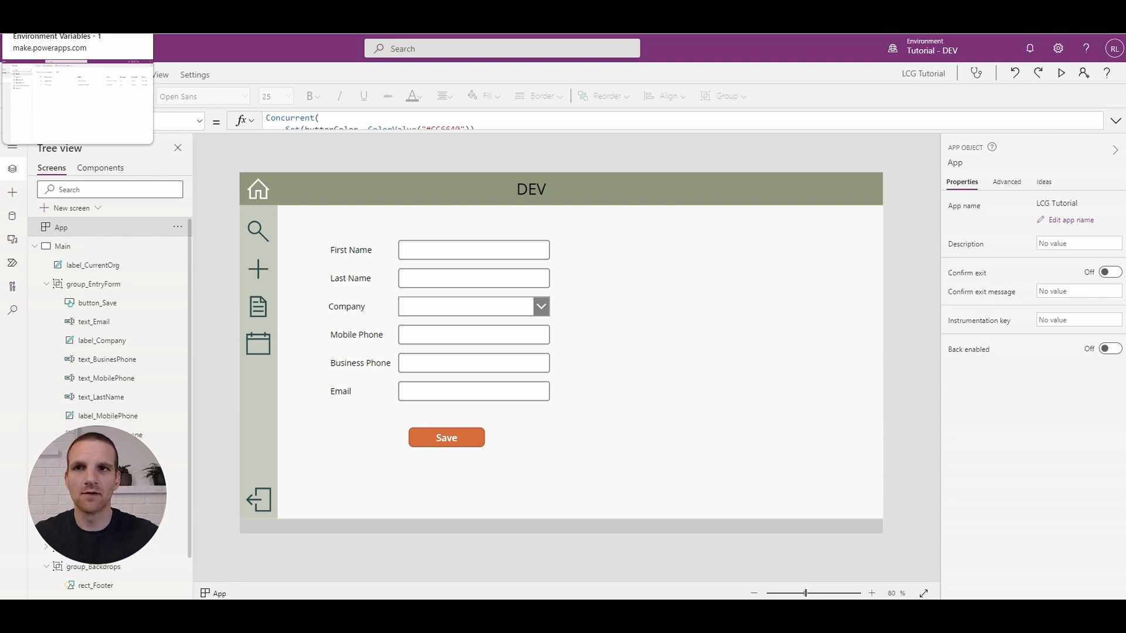
Switch to the Environment Variables - 1 solution and save DEV-2 as the Current Org variable's current value.
left_click(76, 29)
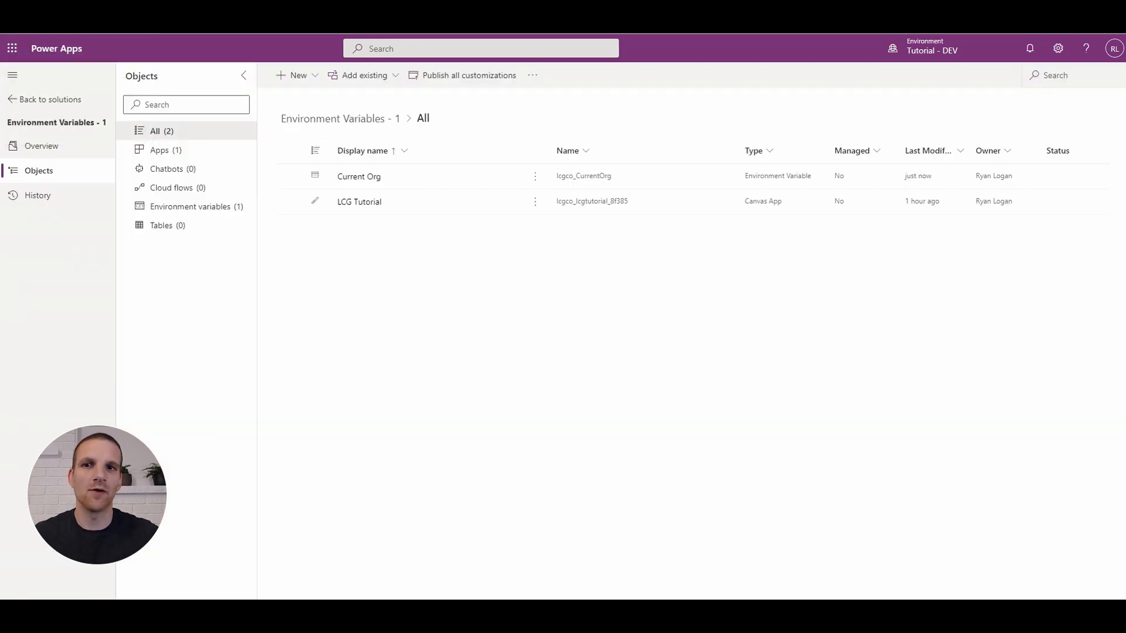
left_click(367, 184)
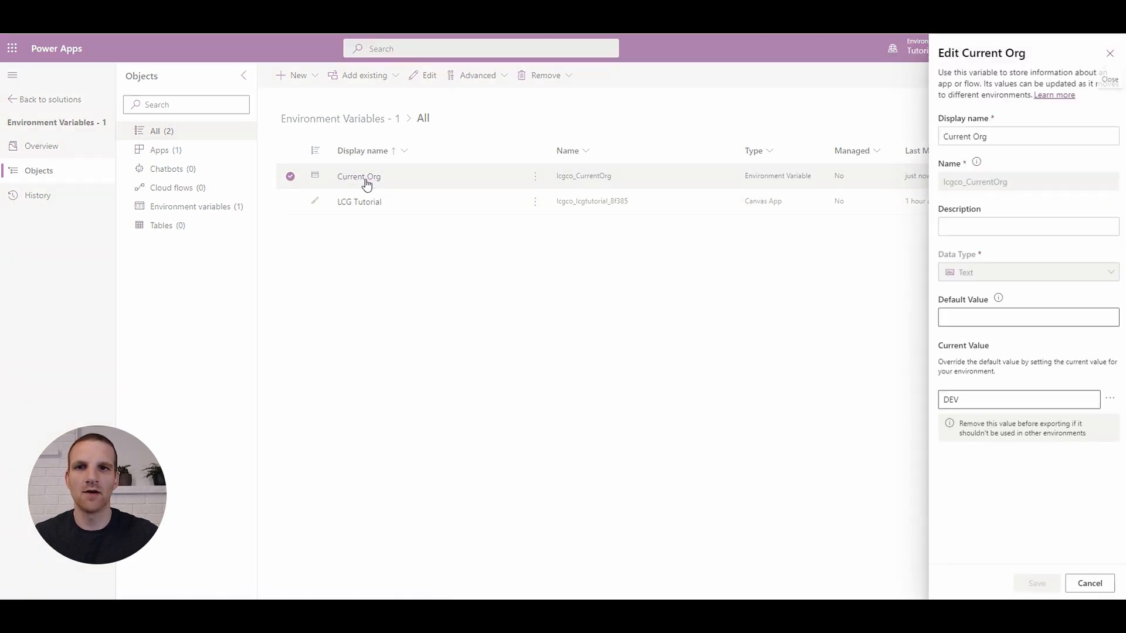
left_click(970, 397)
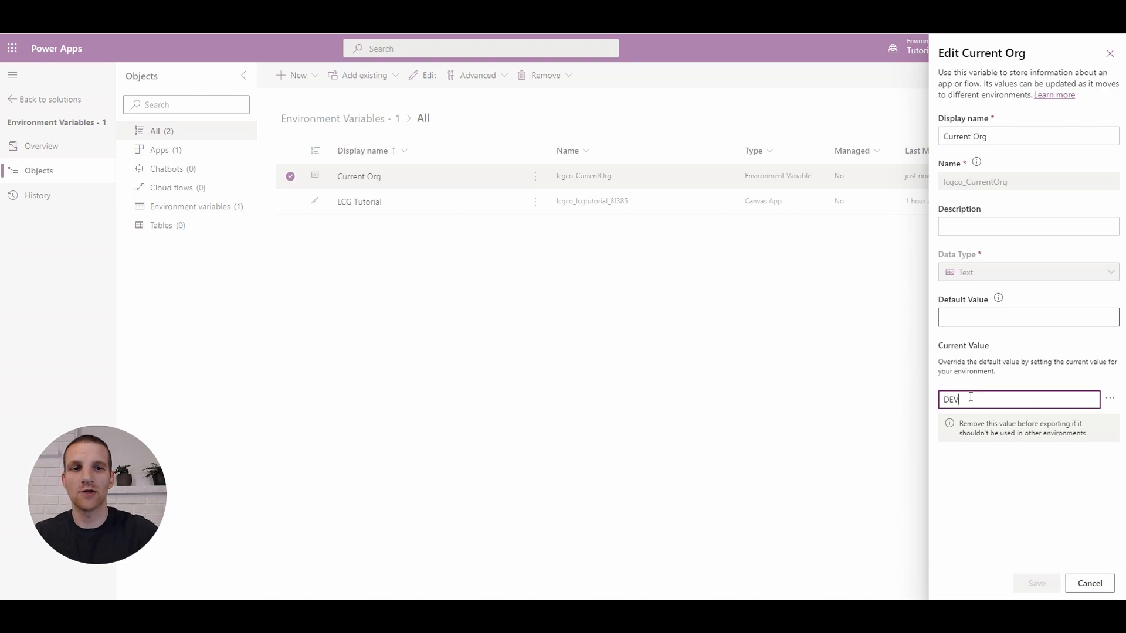
type("-2")
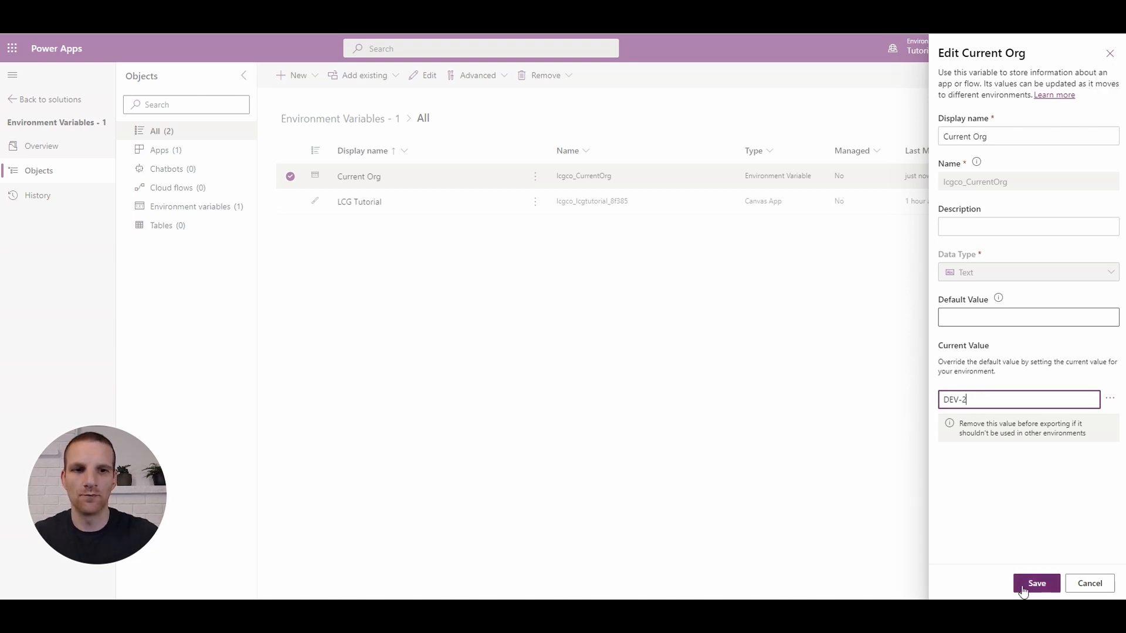
left_click(1020, 591)
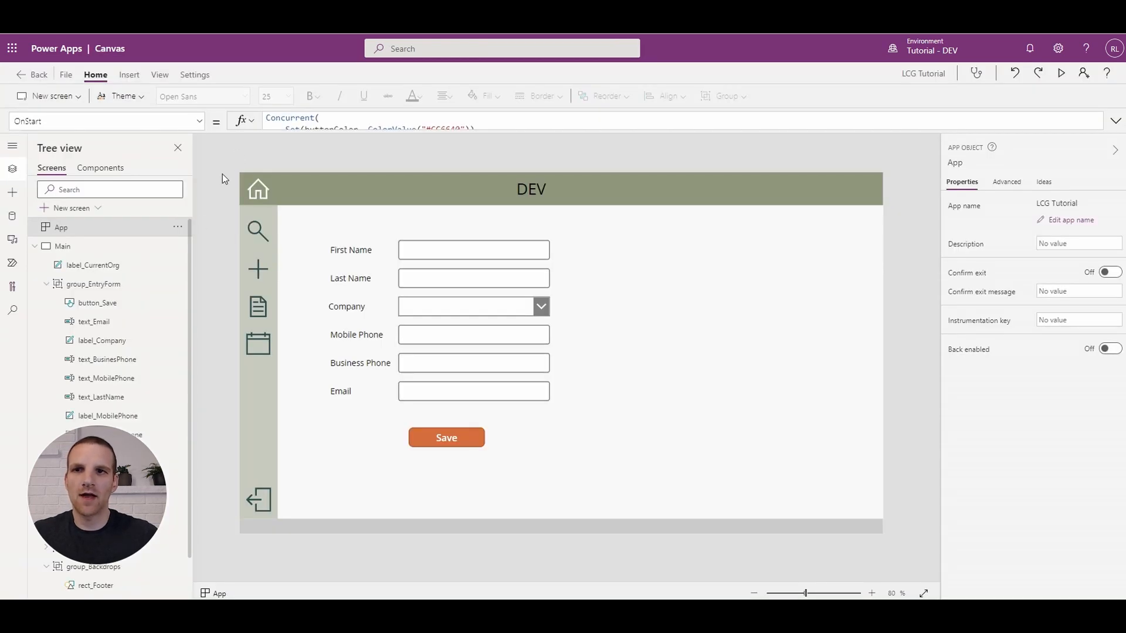
Refresh the Environment Variable Values data source and rerun the App object's OnStart formula.
left_click(12, 220)
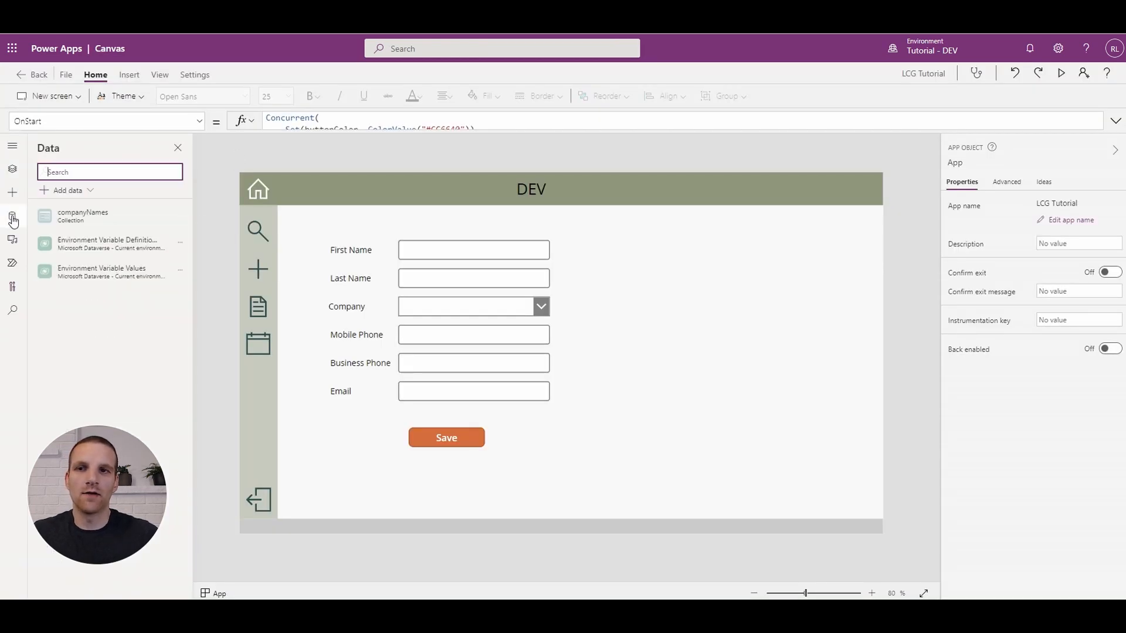
left_click(178, 274)
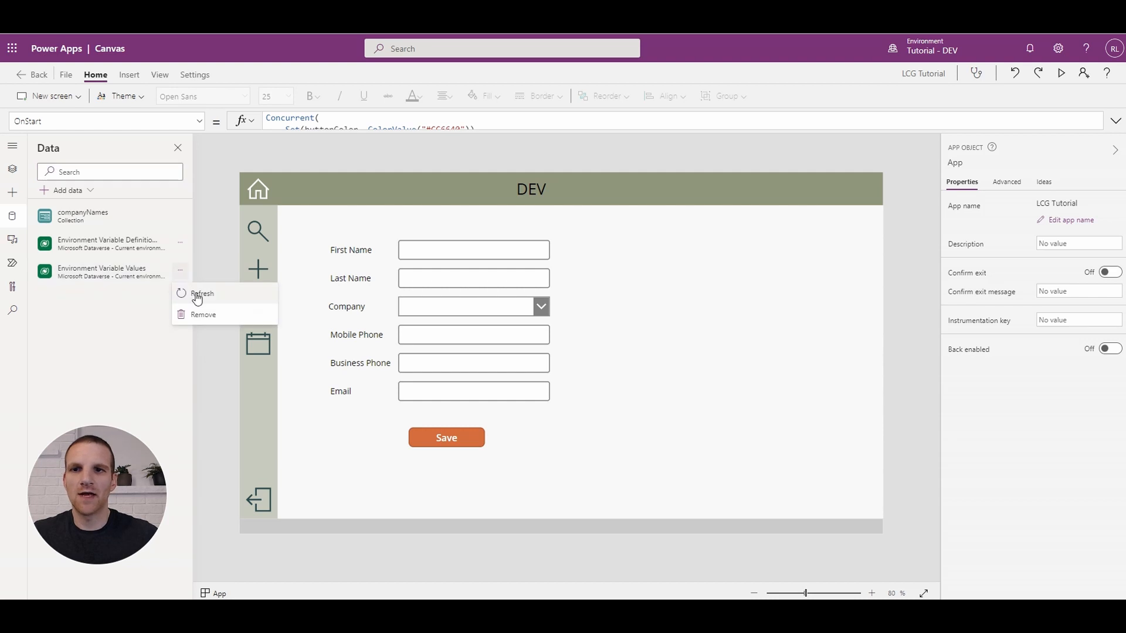
left_click(197, 295)
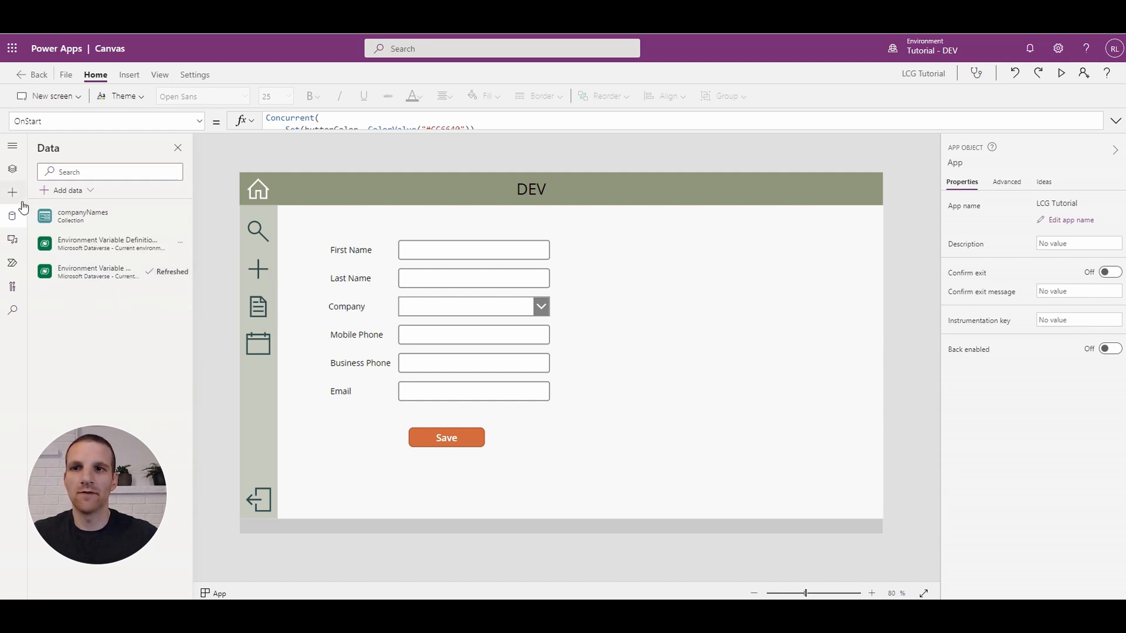
left_click(10, 171)
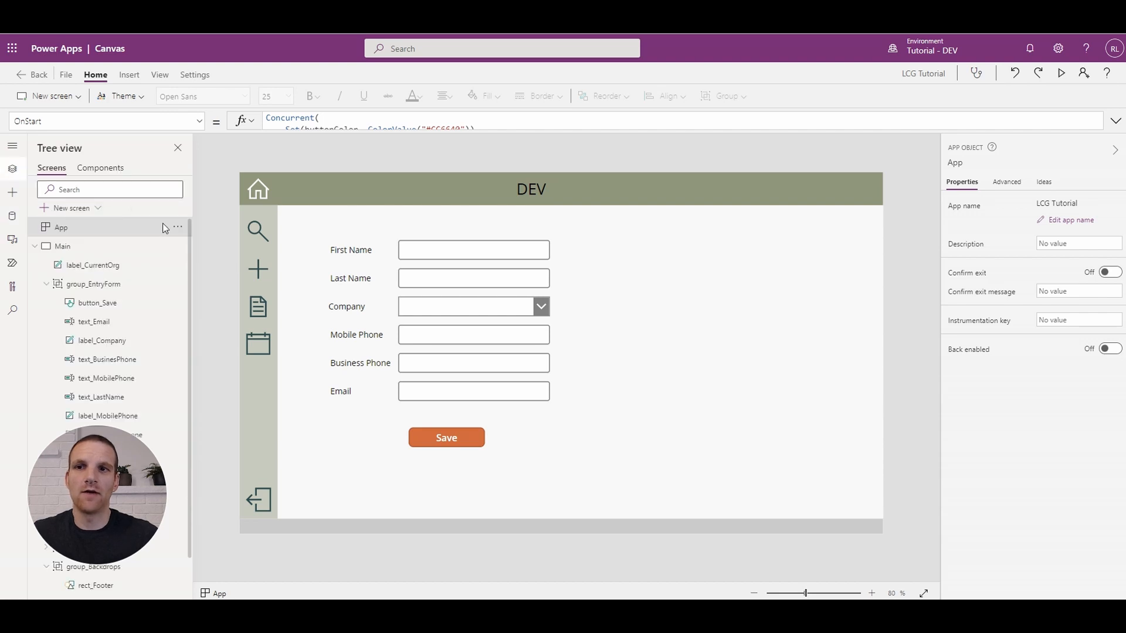
left_click(178, 231)
left_click(199, 265)
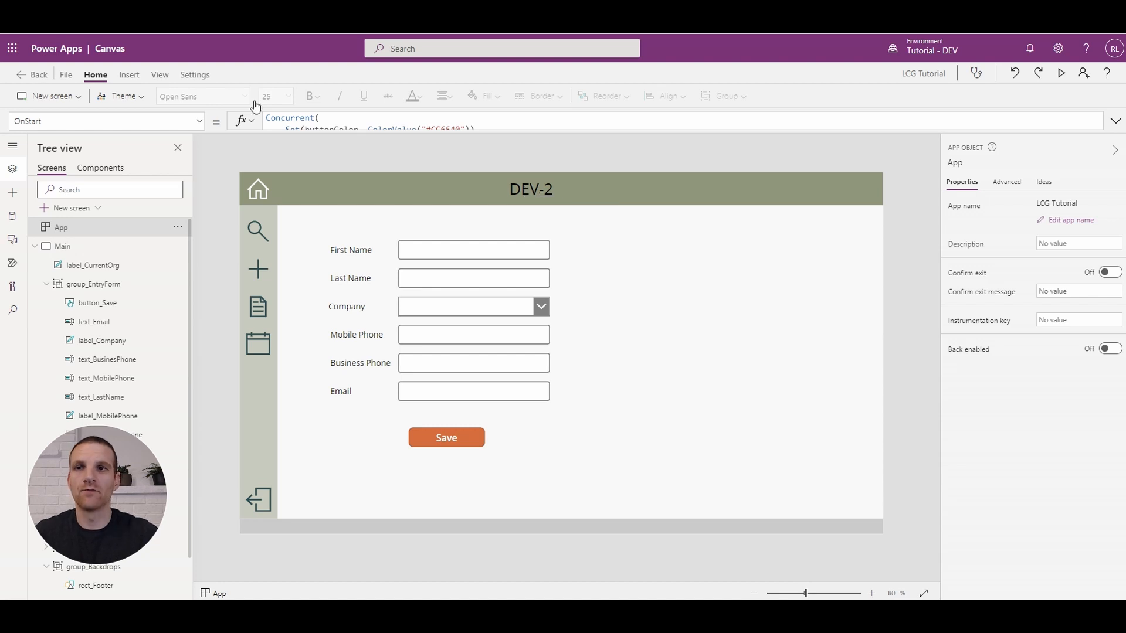
Save and publish the LCG Tutorial app in the Tutorial - DEV environment, and close its editor.
left_click(66, 75)
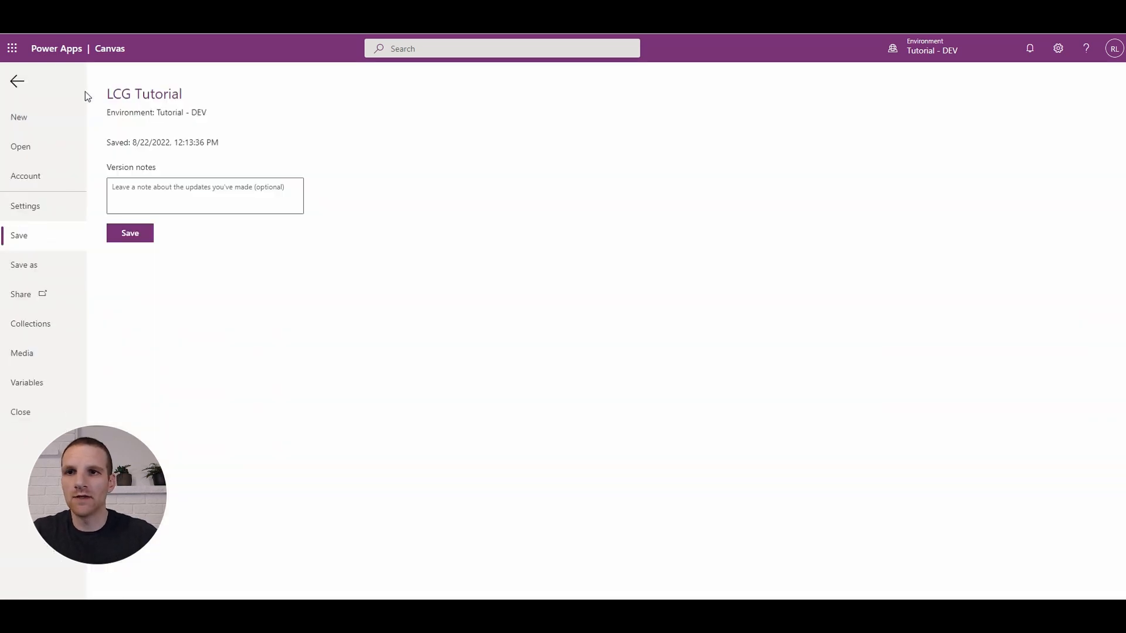
left_click(132, 238)
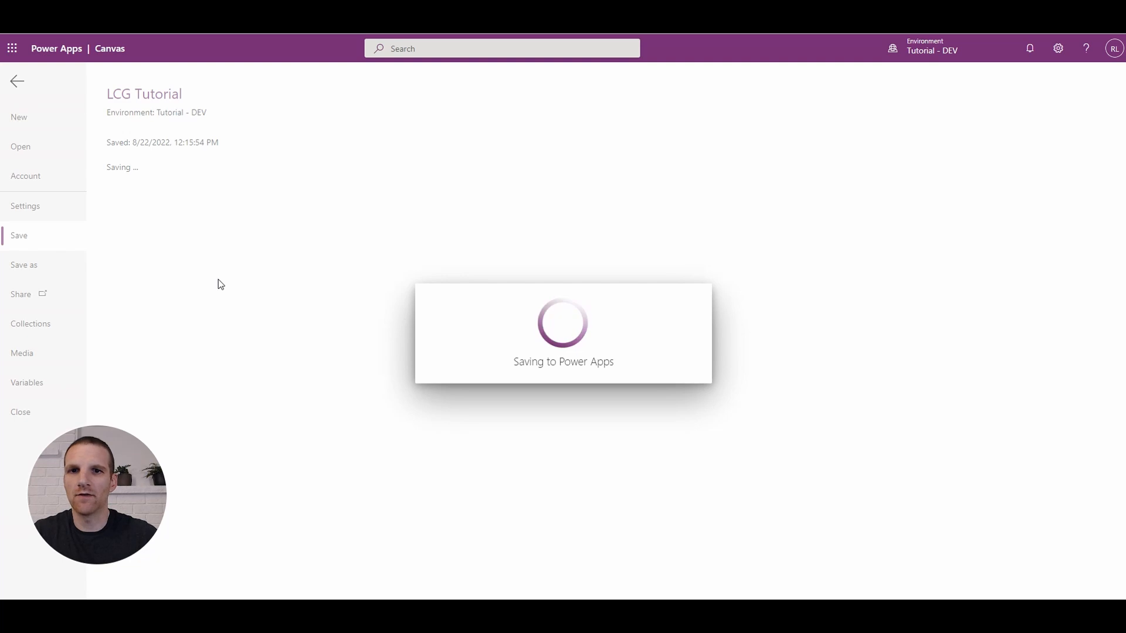
left_click(151, 206)
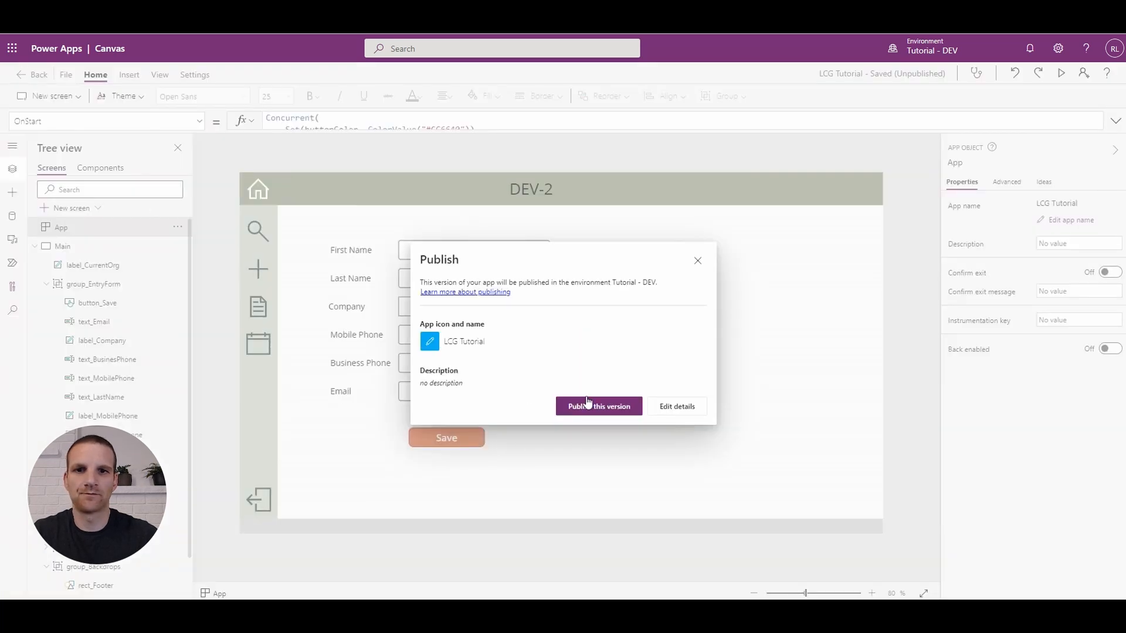
left_click(599, 407)
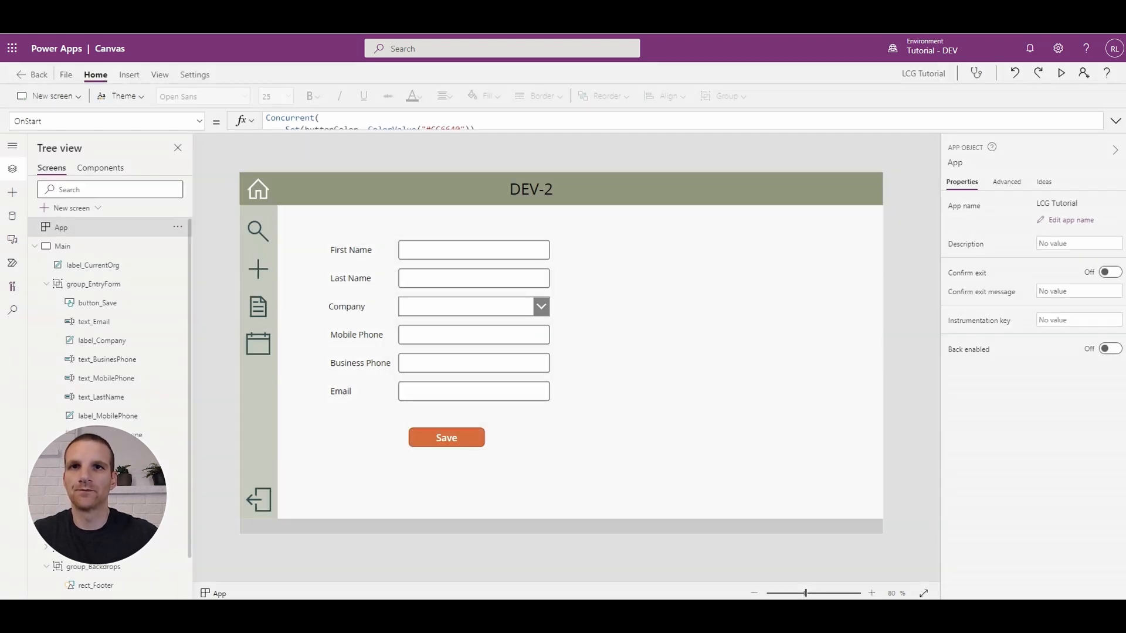
left_click(66, 75)
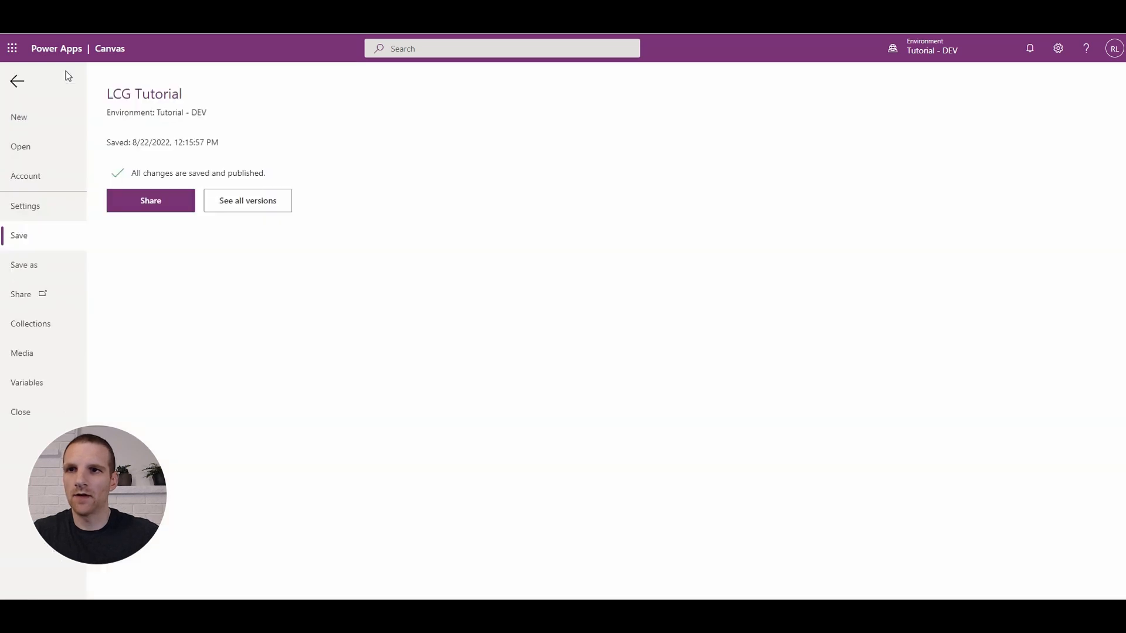
left_click(22, 413)
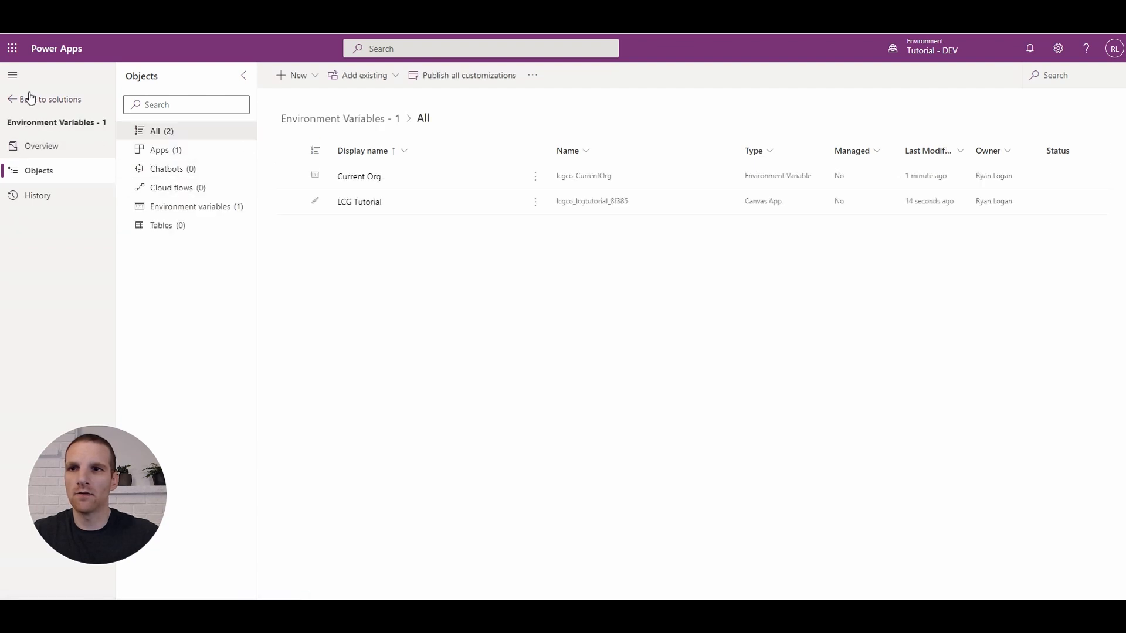
Export the Environment Variables - 1 solution as unmanaged version 1.0.0.3 and download the exported file.
left_click(13, 99)
left_click(149, 199)
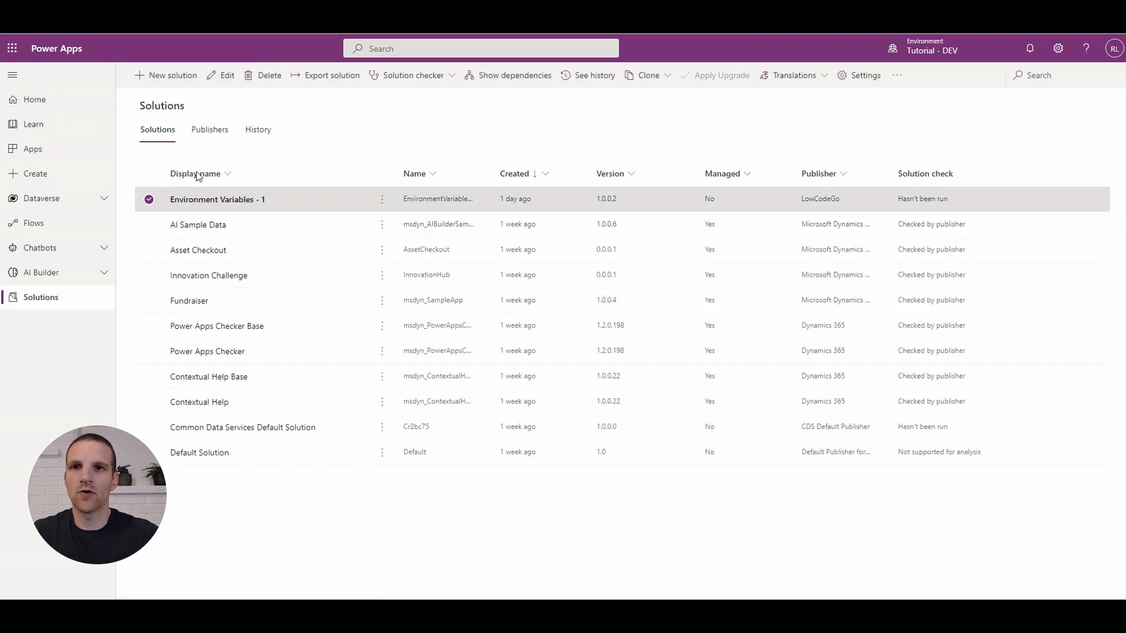
left_click(322, 82)
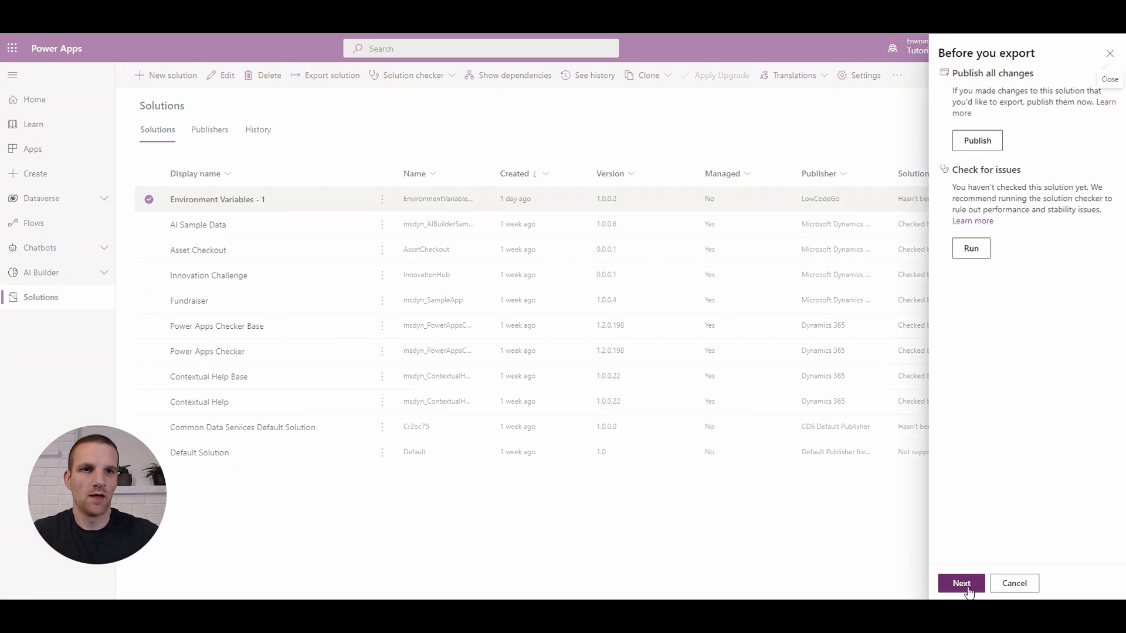
left_click(960, 582)
left_click(962, 215)
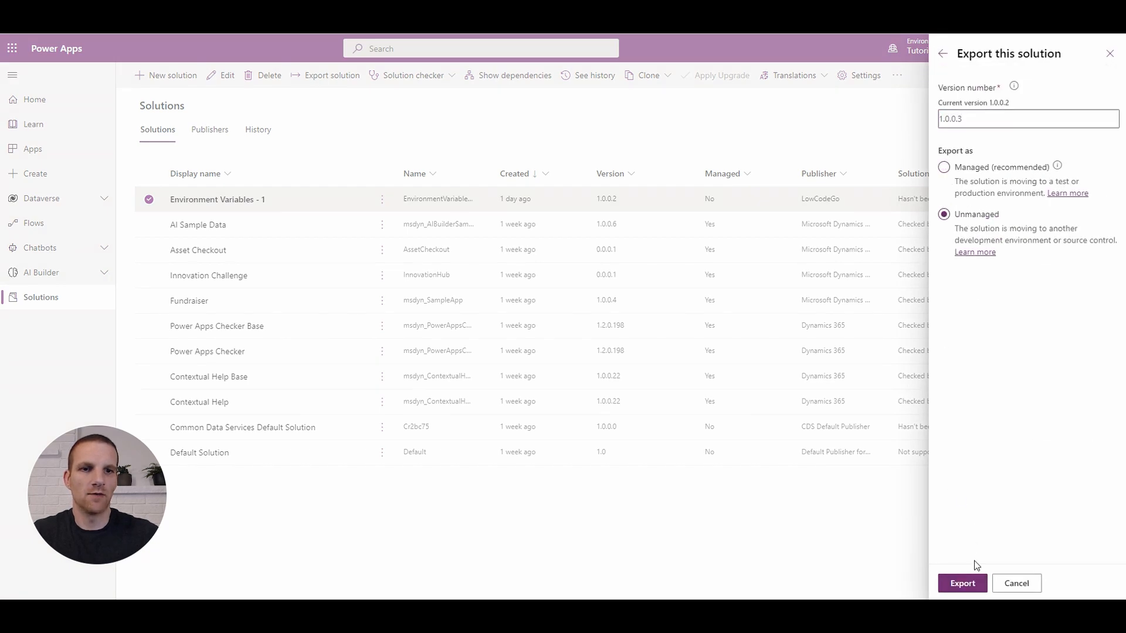
left_click(962, 583)
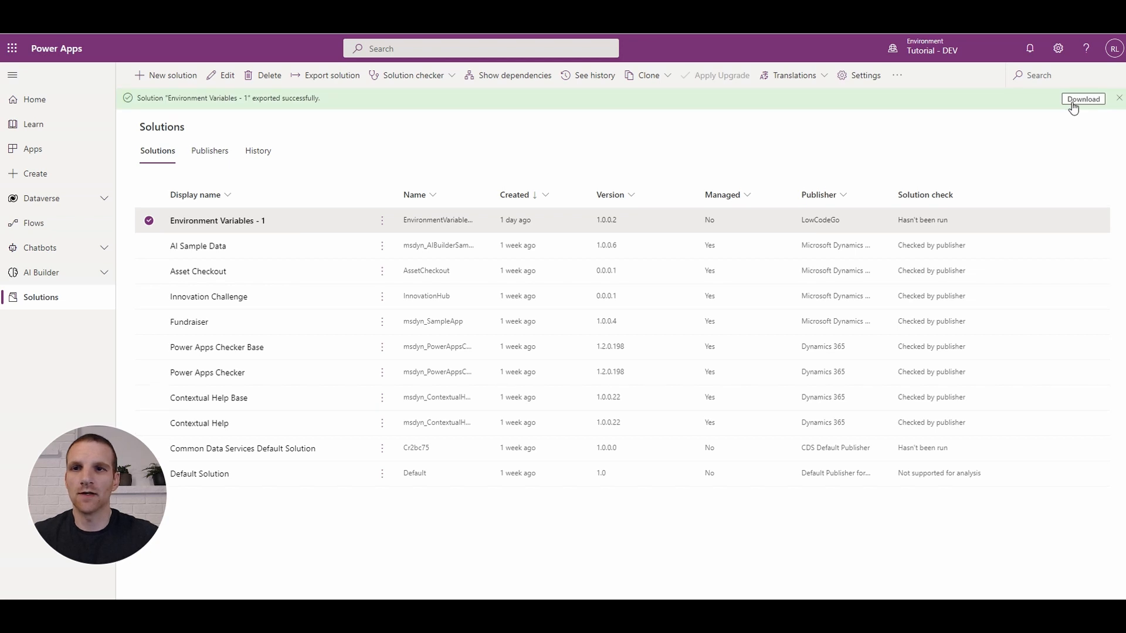
left_click(1073, 103)
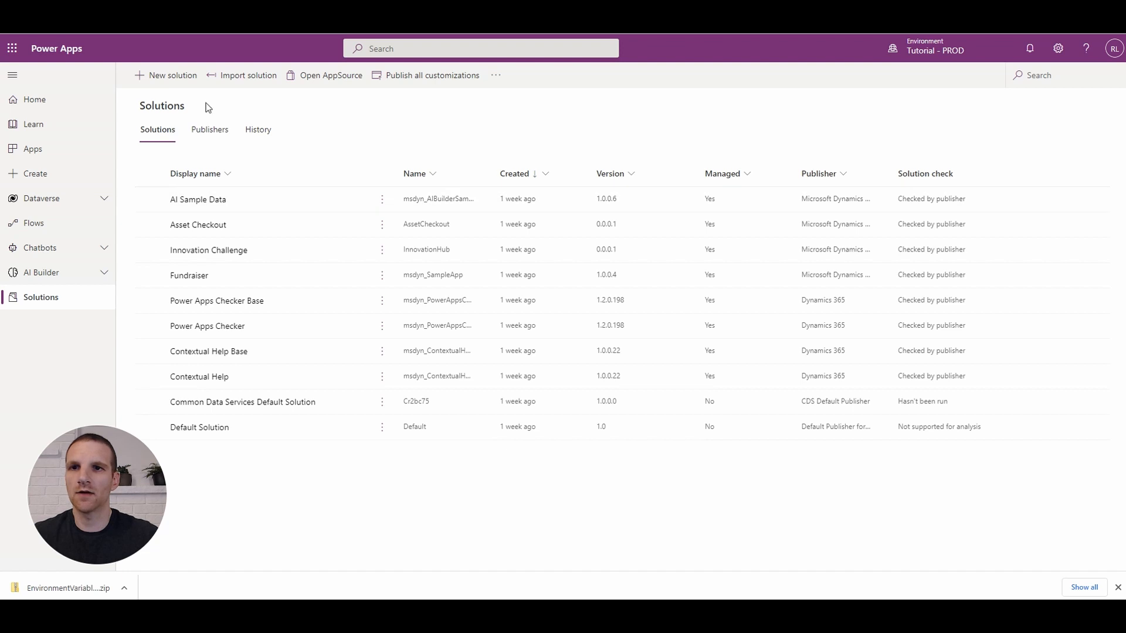
Switch to the Tutorial - PROD environment's solutions and import EnvironmentVariables1_1_0_0_3.zip.
left_click(246, 80)
left_click(785, 146)
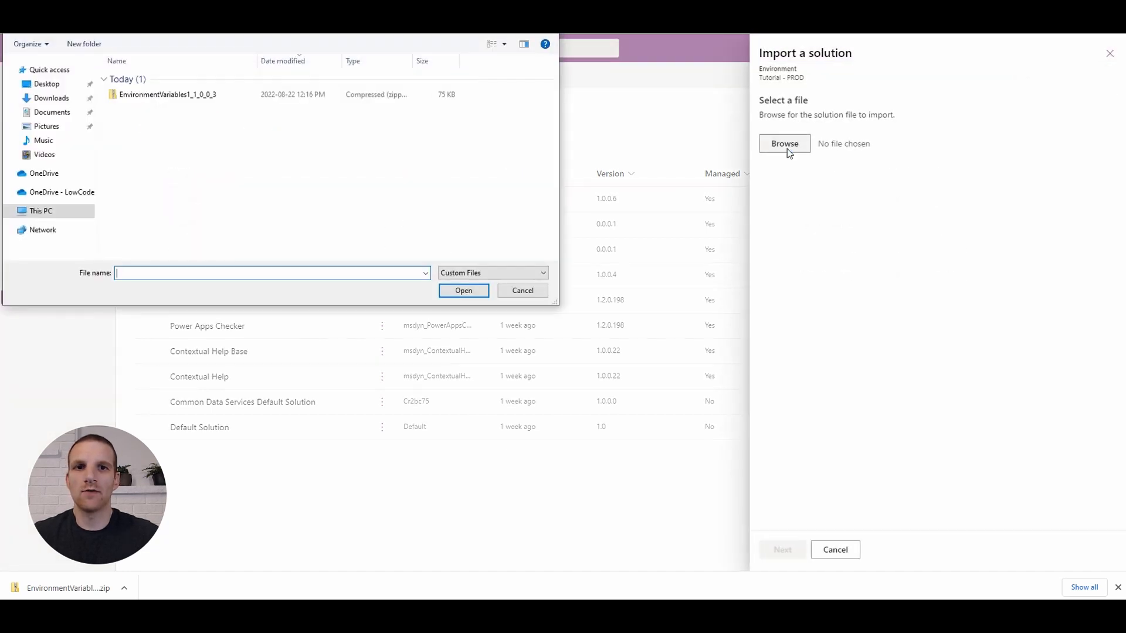
double_click(195, 95)
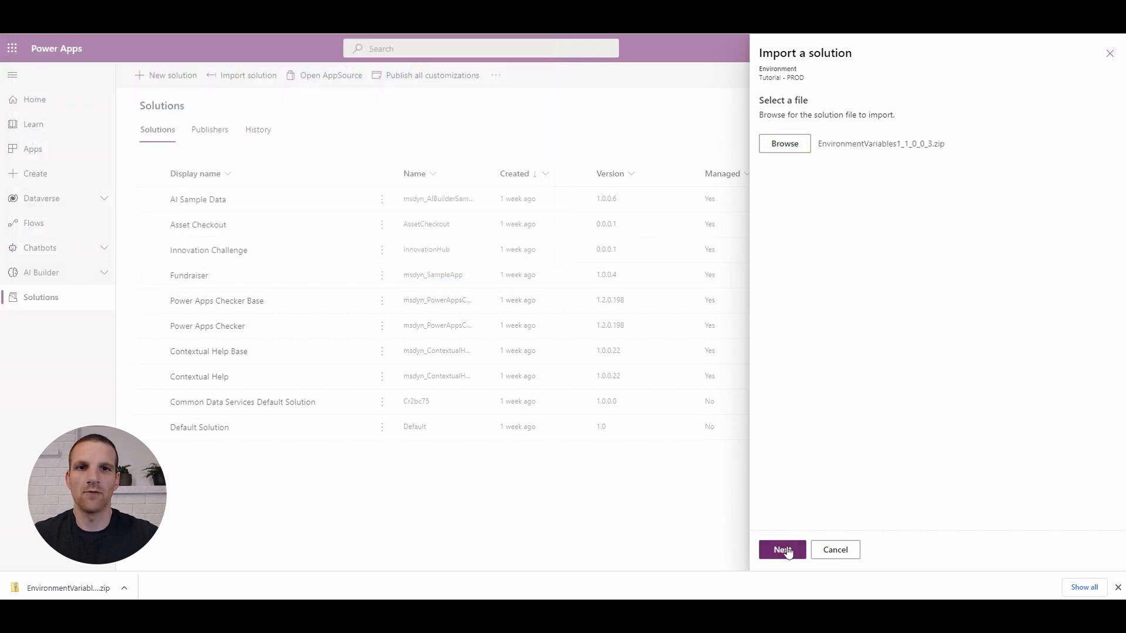
left_click(788, 551)
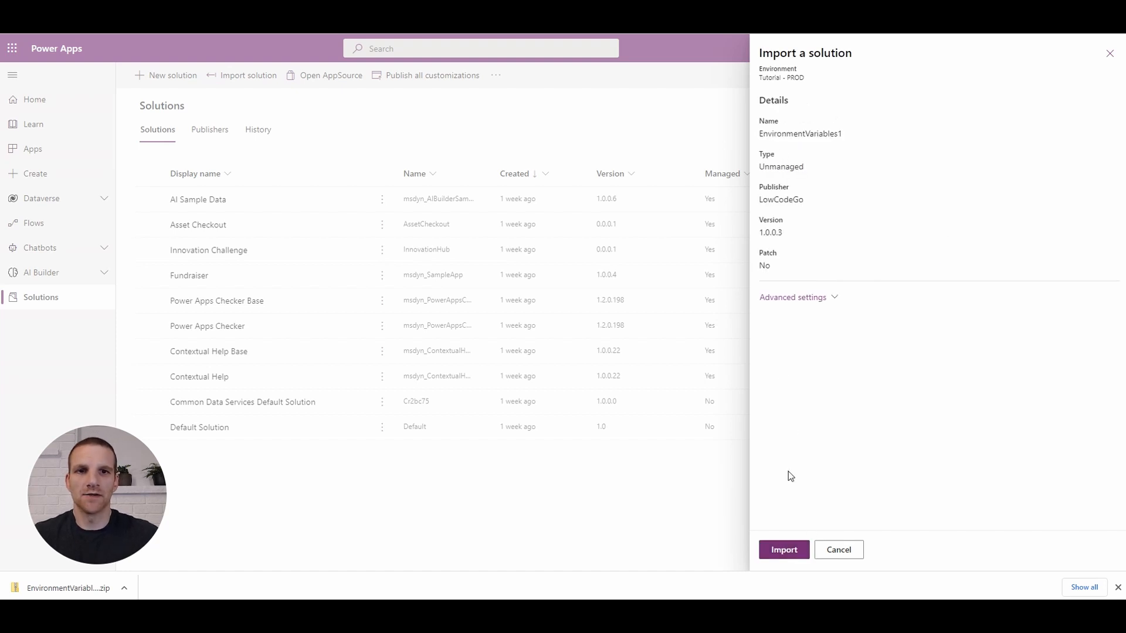
left_click(786, 552)
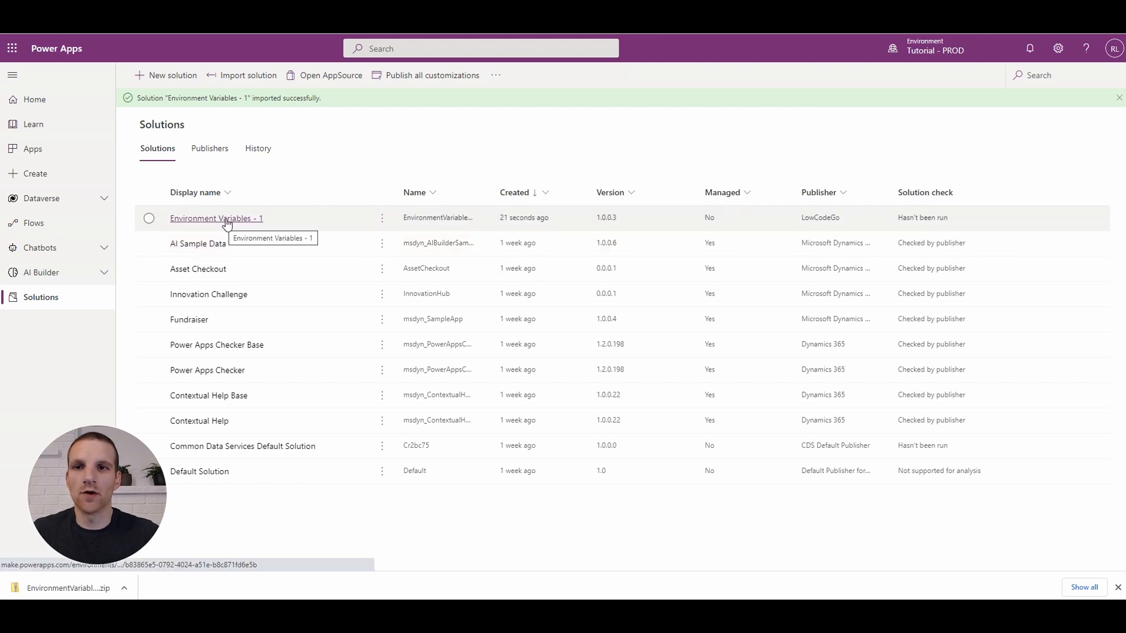
In the imported Environment Variables - 1 solution, save PROD as the Current Org variable's current value.
left_click(228, 219)
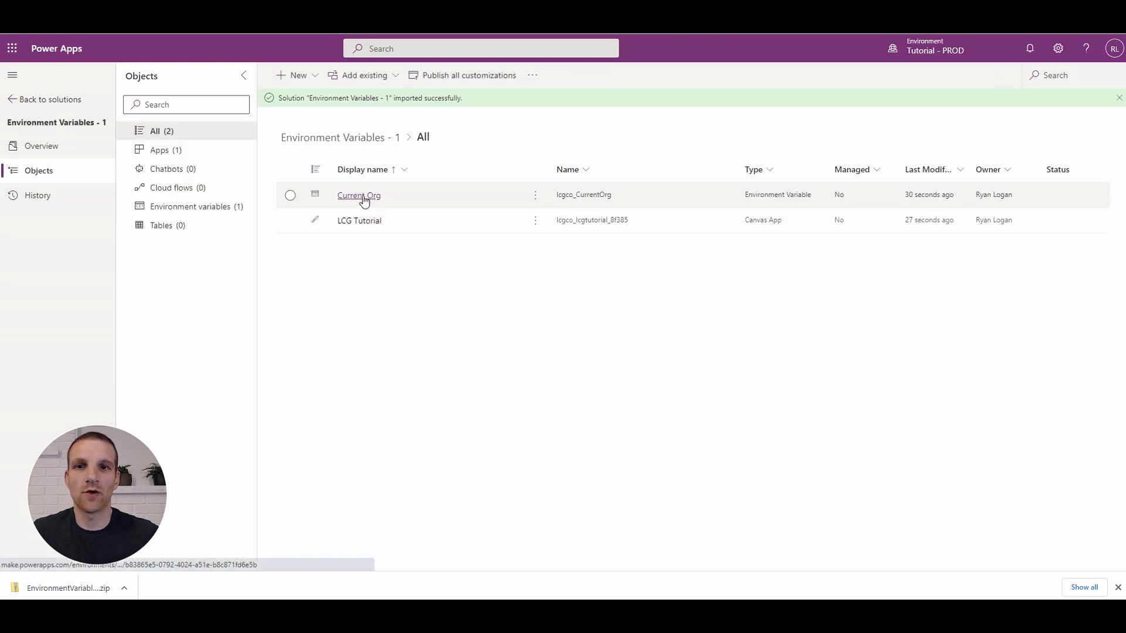
left_click(363, 198)
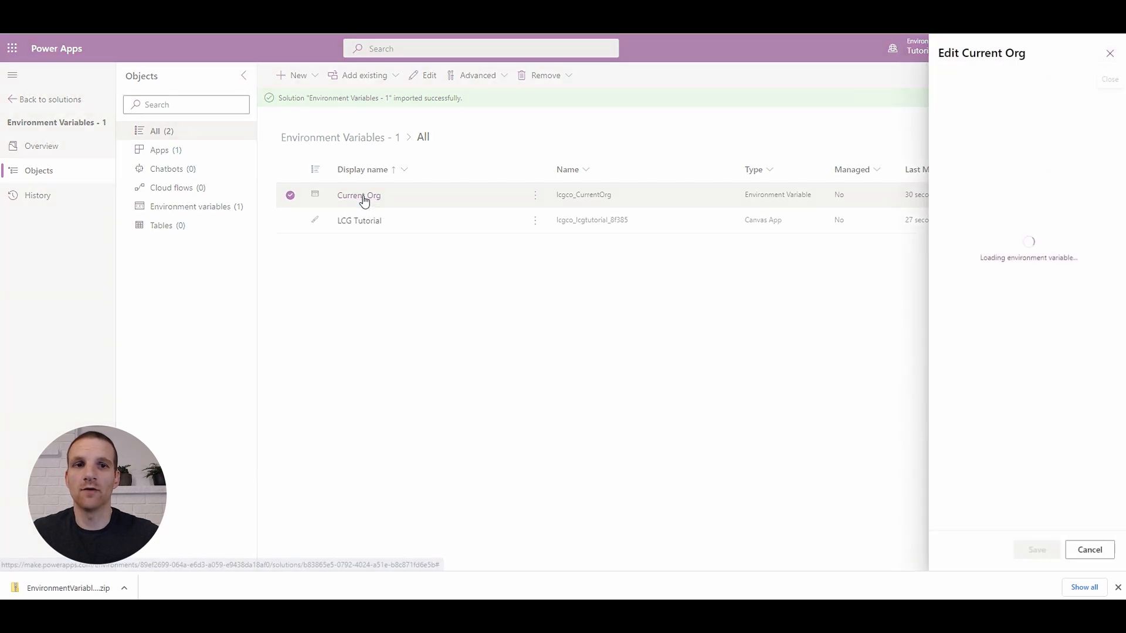
left_click(968, 400)
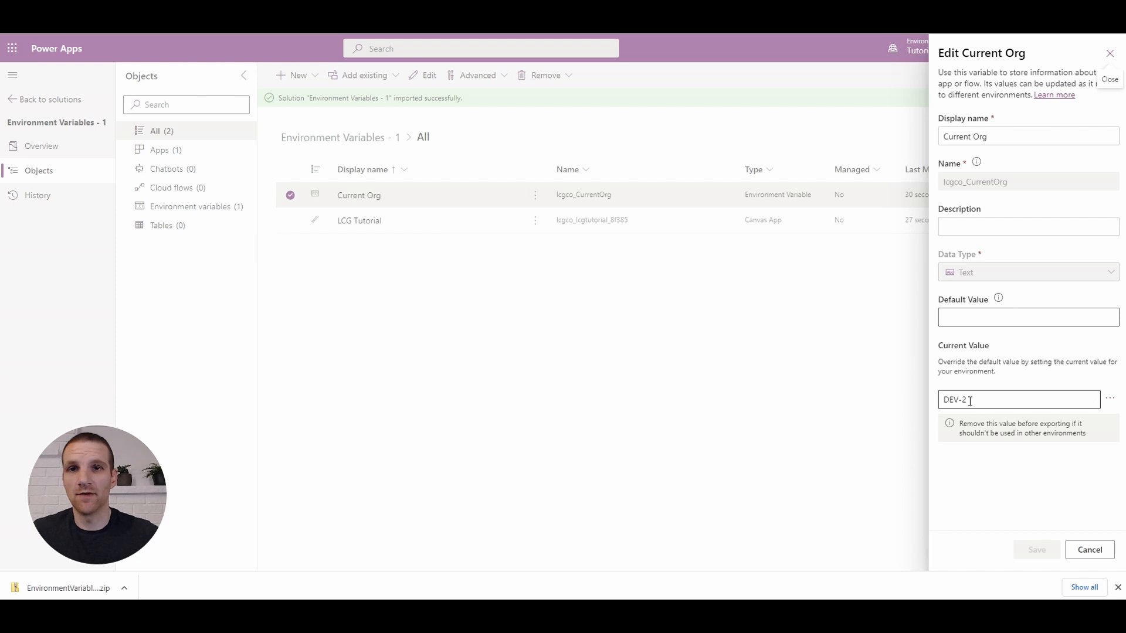
left_click_drag(972, 402, 885, 404)
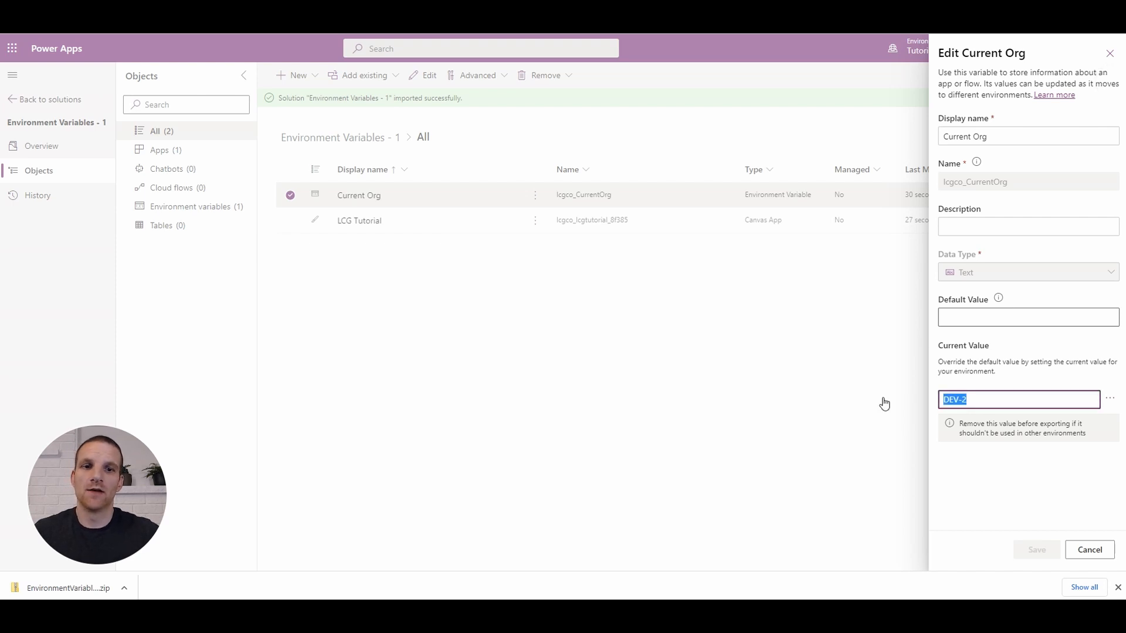
type("PROD")
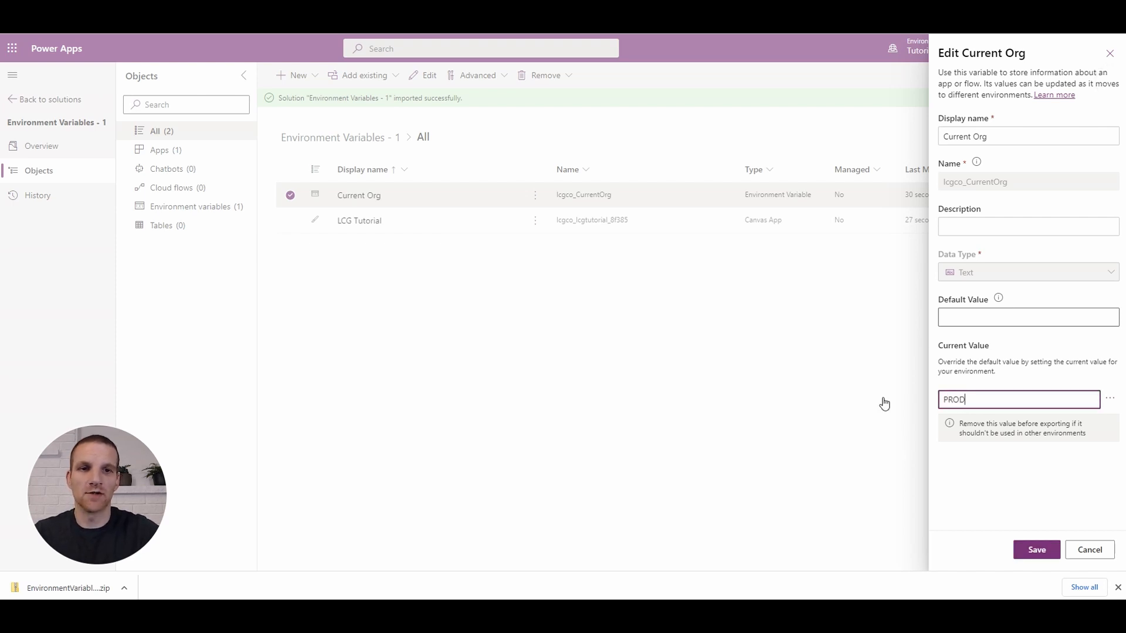
left_click(1032, 550)
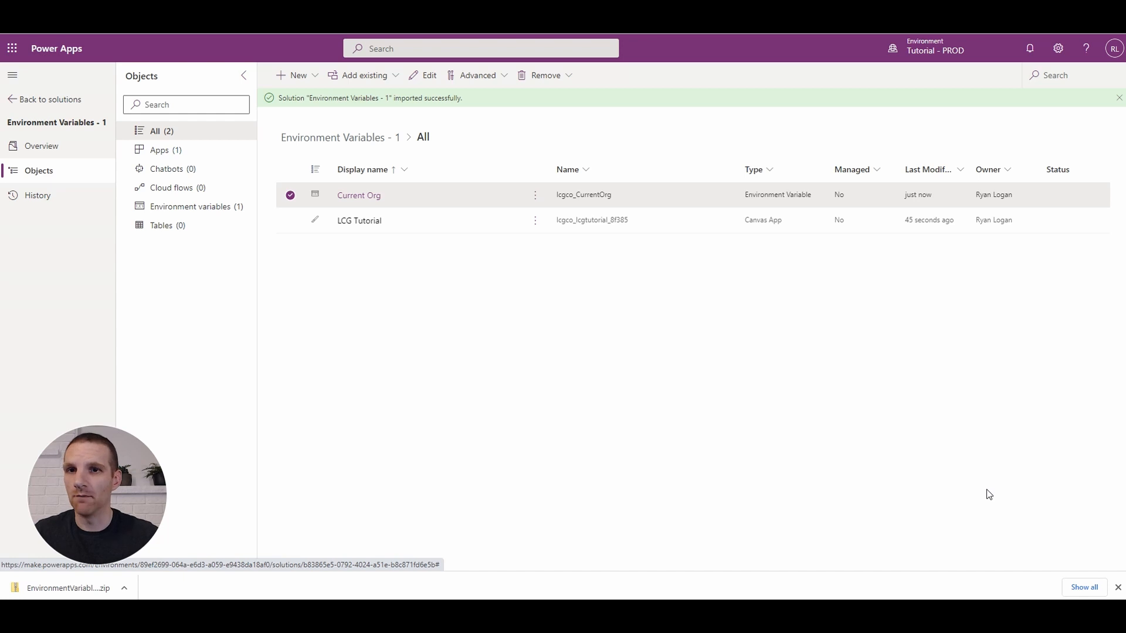
Play the LCG Tutorial app from the PROD solution to check its header label, and return to the solutions list.
left_click(535, 224)
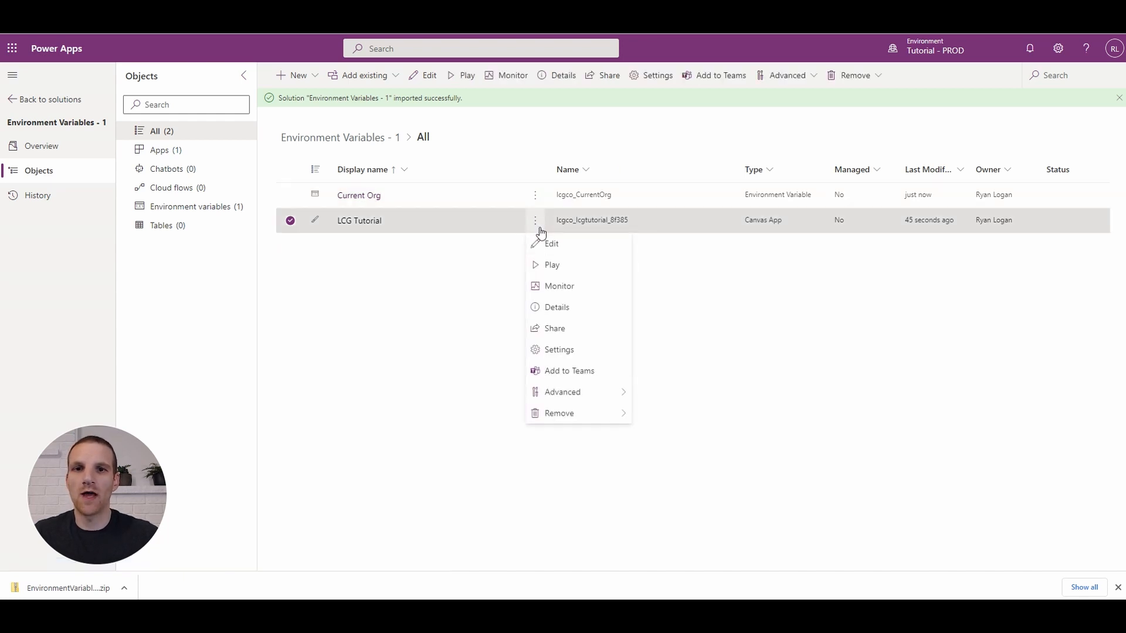
left_click(551, 266)
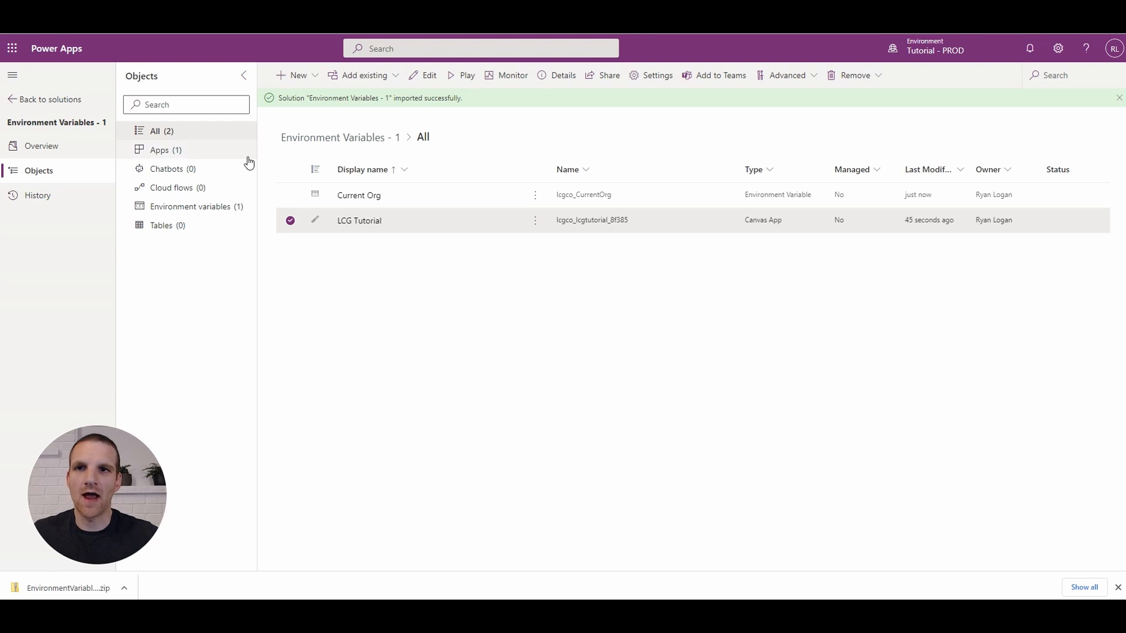
left_click(14, 101)
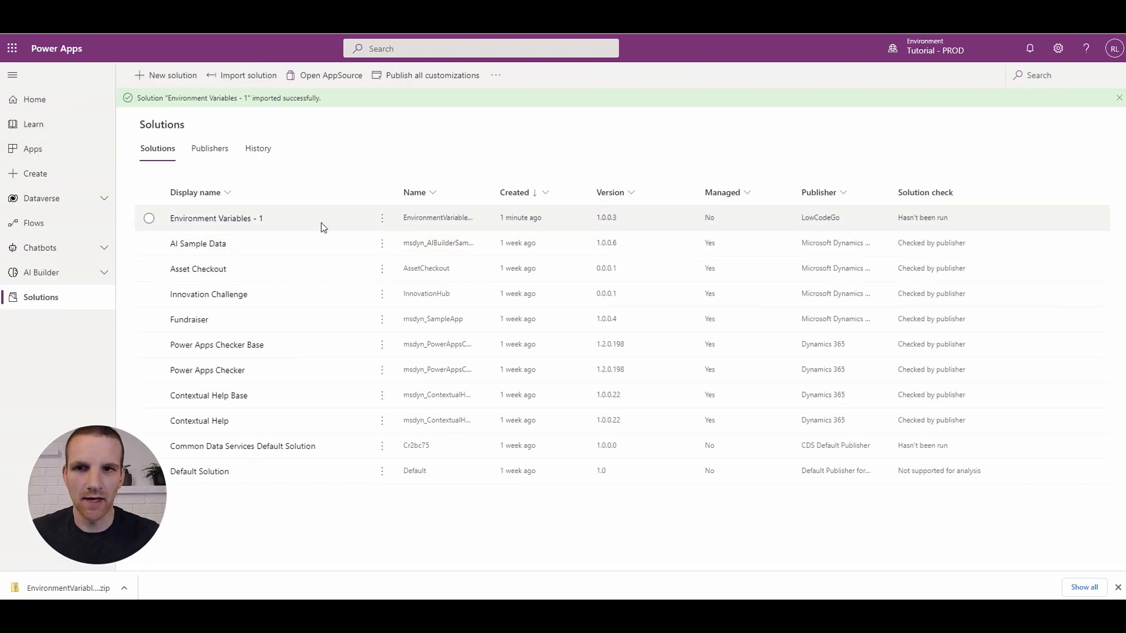
Import the same EnvironmentVariables1_1_0_0_3.zip file into Tutorial - PROD again, over the installed solution.
left_click(246, 77)
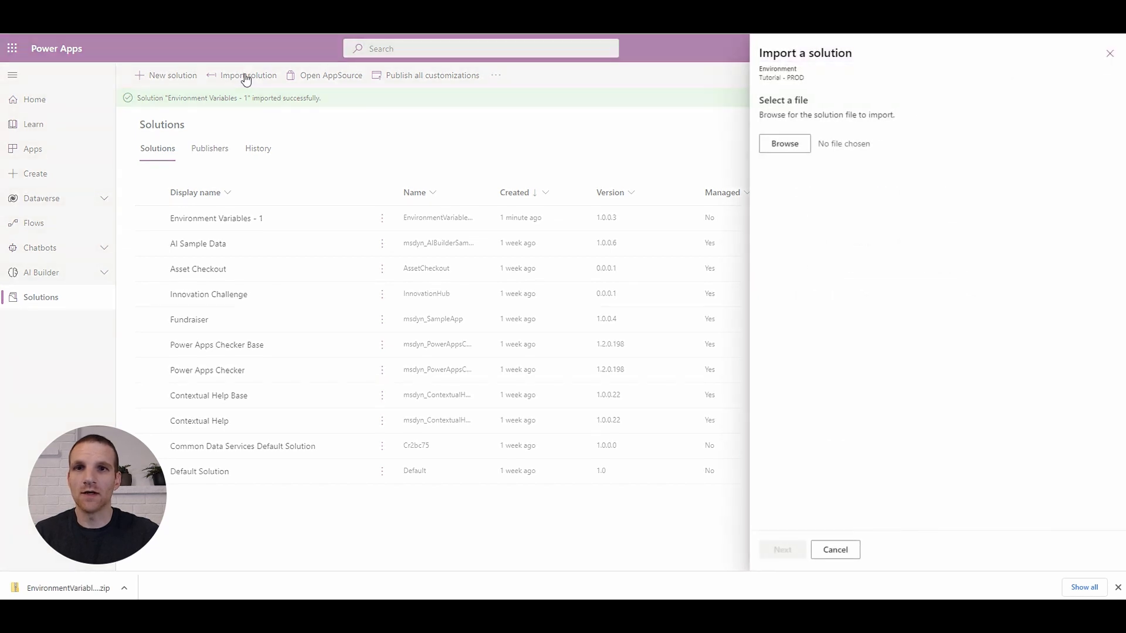
left_click(786, 145)
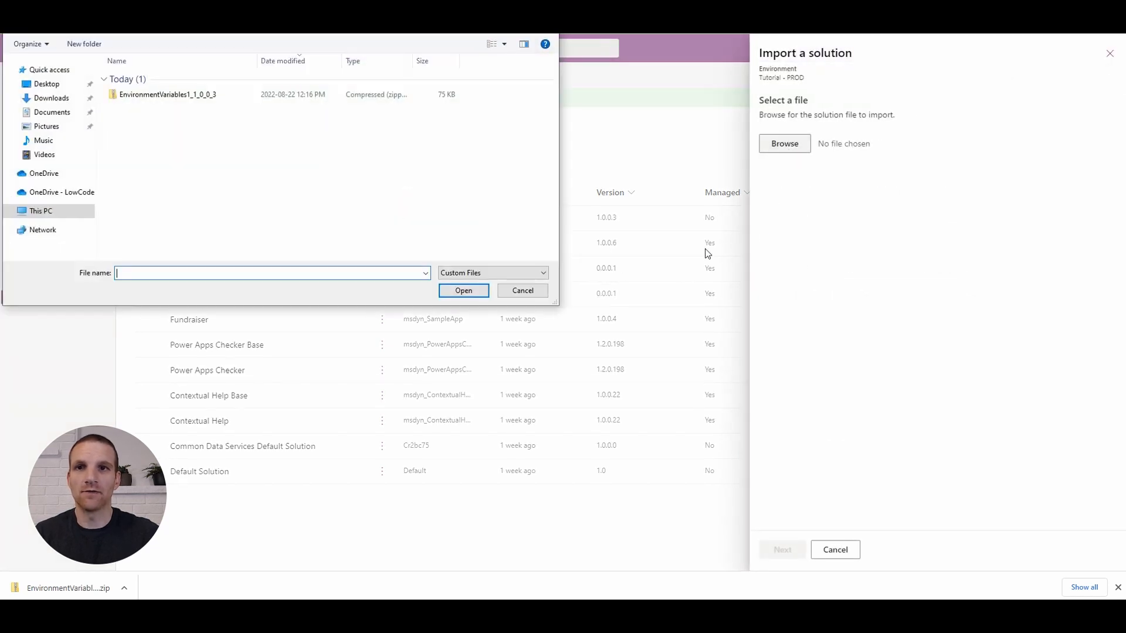
double_click(186, 96)
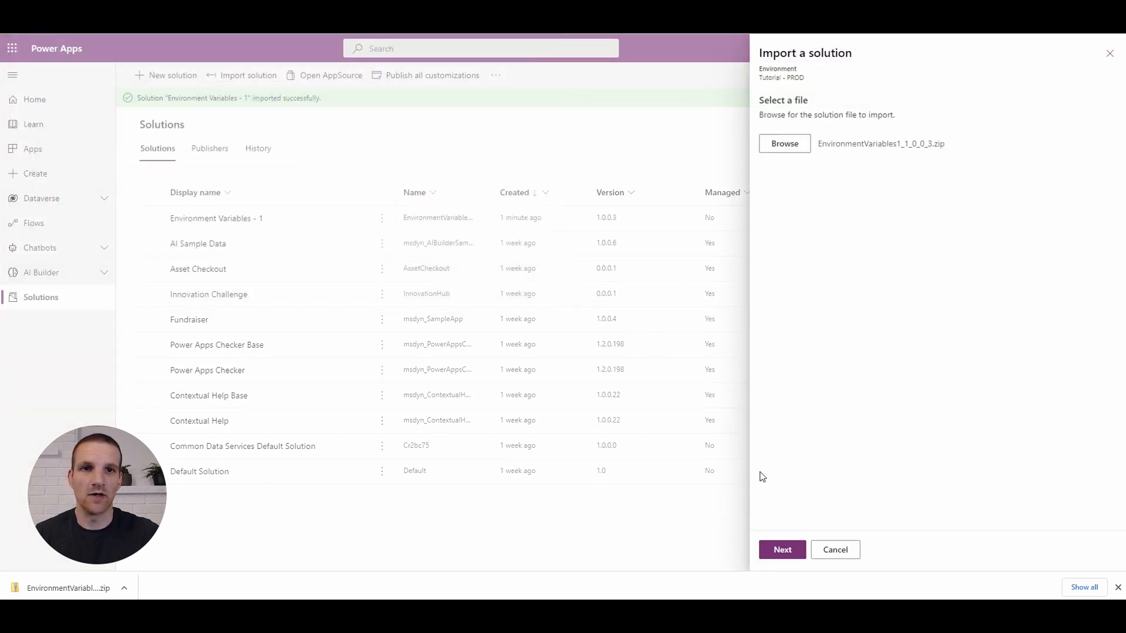
left_click(783, 549)
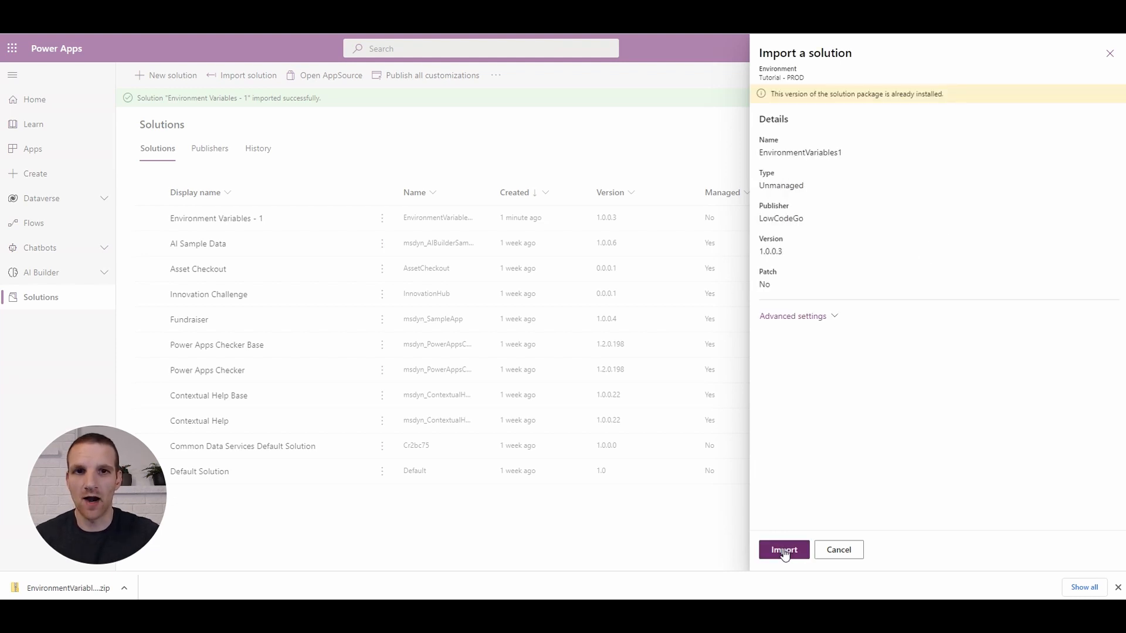
left_click(785, 550)
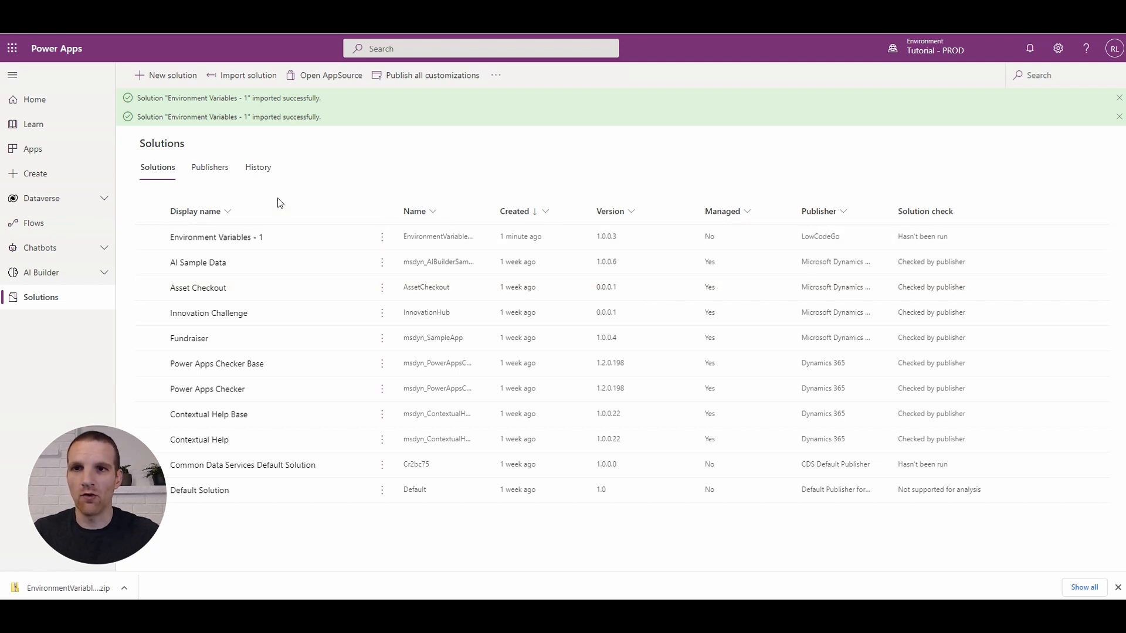
Check the Current Org variable's current value in the reimported Environment Variables - 1 solution, and leave it without editing.
left_click(238, 238)
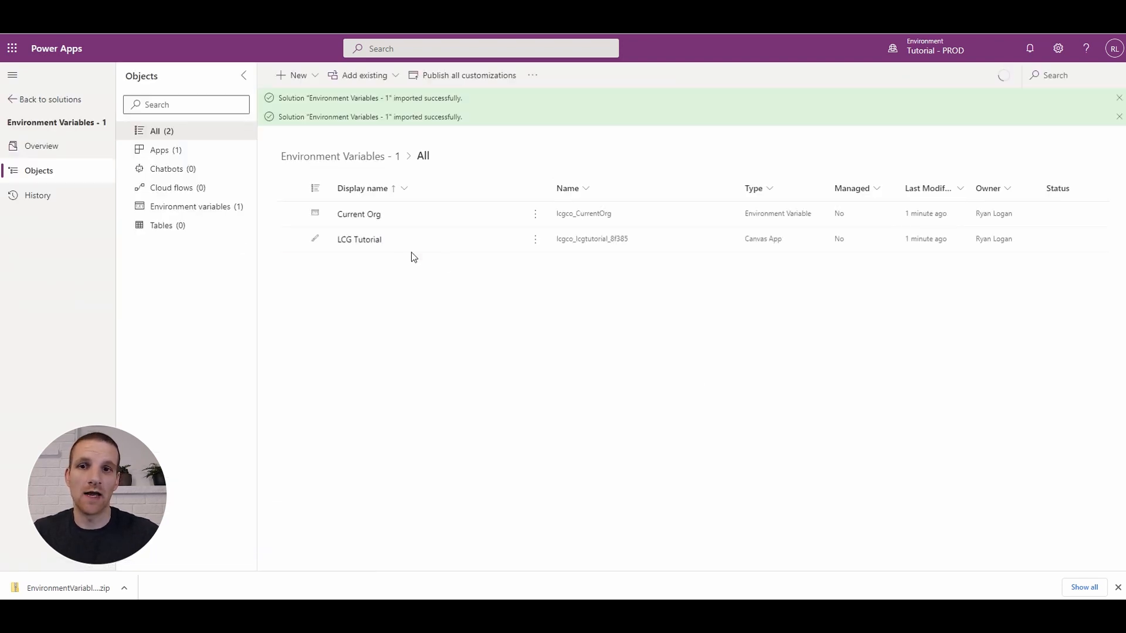
left_click(372, 219)
left_click(960, 402)
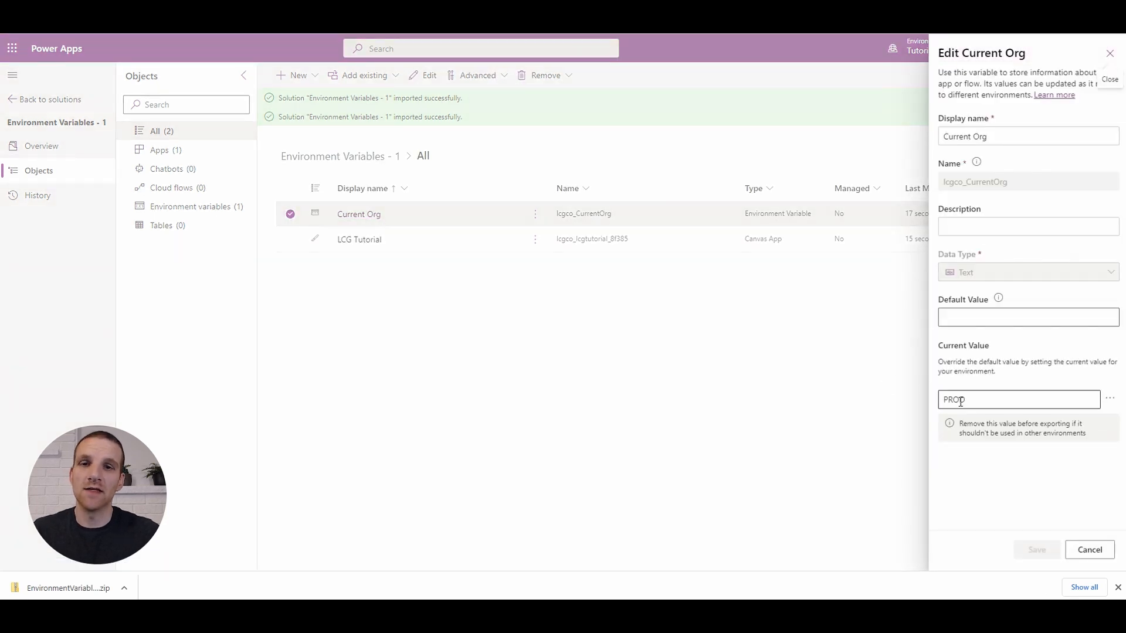
left_click(1088, 549)
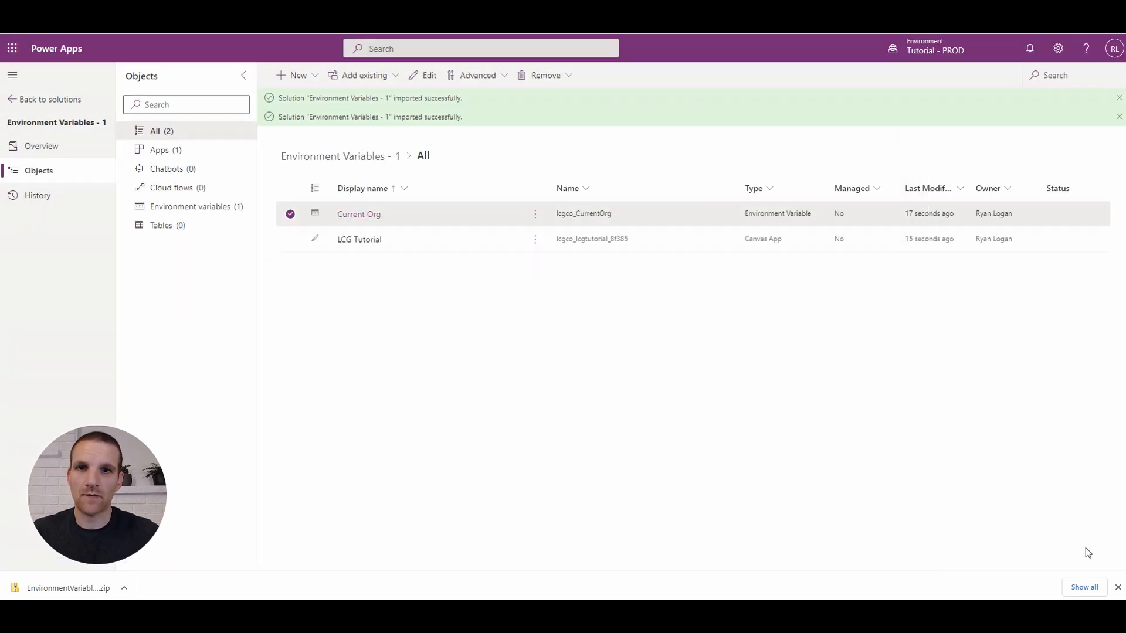
Play the reimported LCG Tutorial app to check the environment name in its header, and close the running app.
left_click(534, 239)
left_click(556, 289)
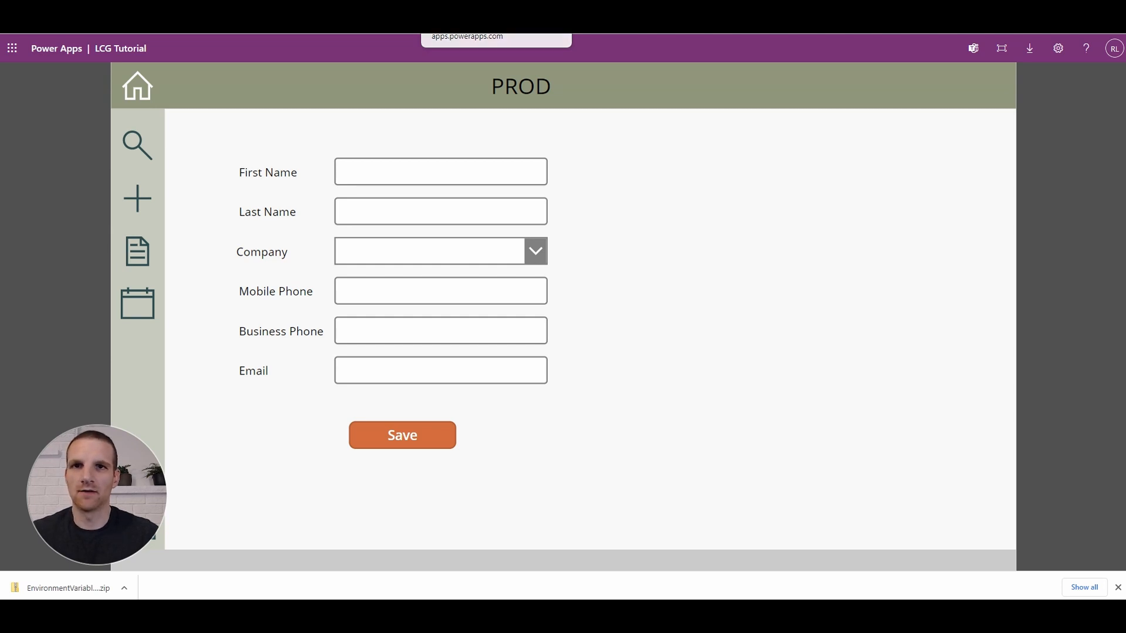
key("ctrl+w")
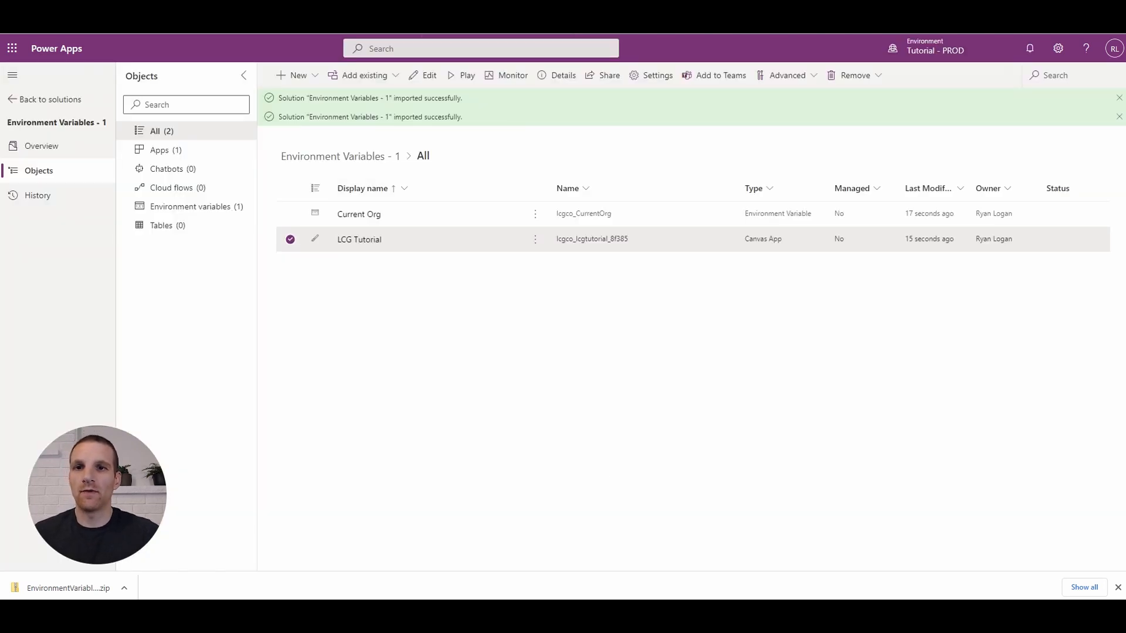